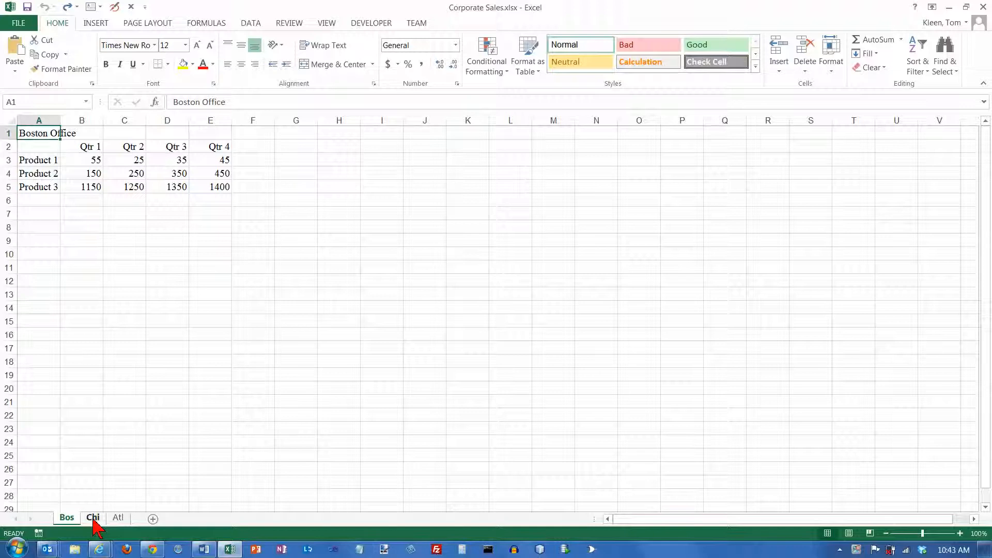
- Compare the layout and quarterly product figures on the Bos, Chi and Atl sheets
left_click(118, 519)
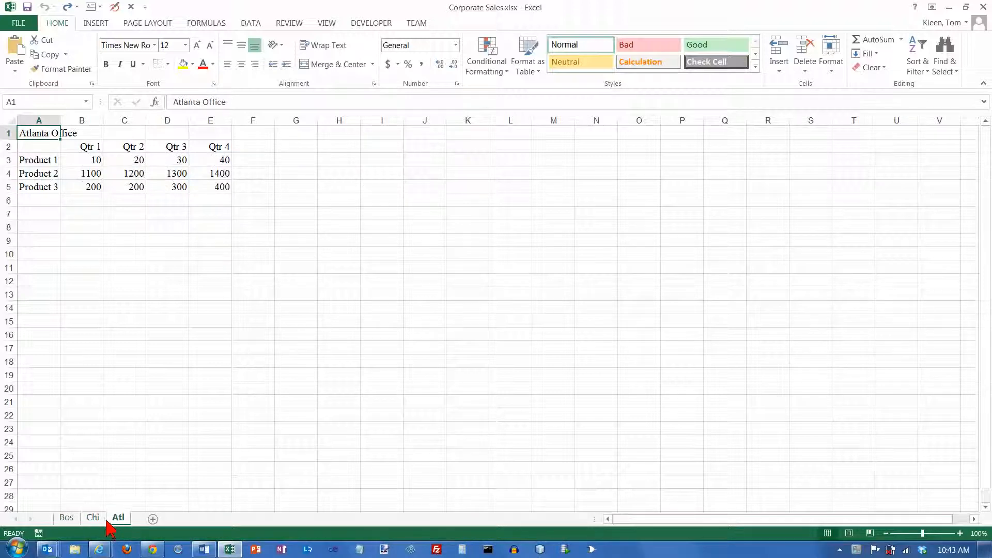
left_click(93, 518)
left_click(65, 518)
left_click(94, 518)
left_click(118, 518)
left_click(93, 518)
left_click(67, 519)
left_click(94, 518)
left_click(118, 519)
left_click(94, 518)
left_click(67, 518)
left_click(94, 519)
left_click(119, 519)
left_click(66, 519)
left_click(93, 519)
left_click(118, 519)
left_click_drag(95, 160, 200, 182)
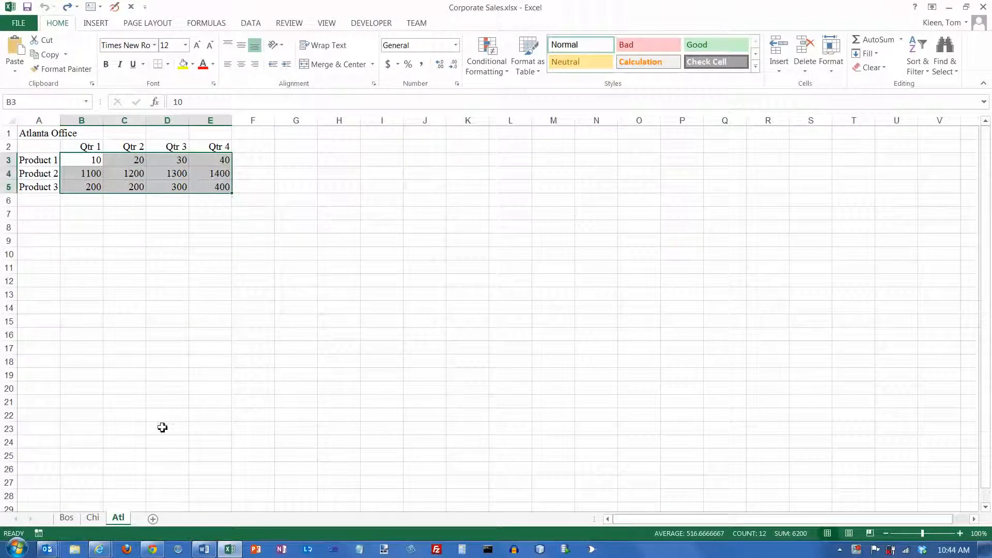
left_click(93, 518)
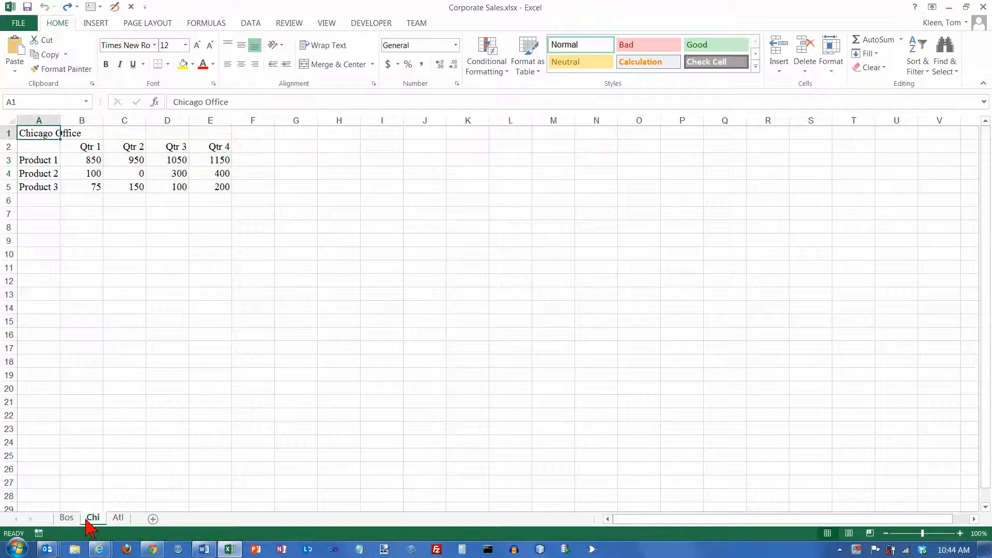
- Rename the Bos sheet as Boston
left_click(78, 519)
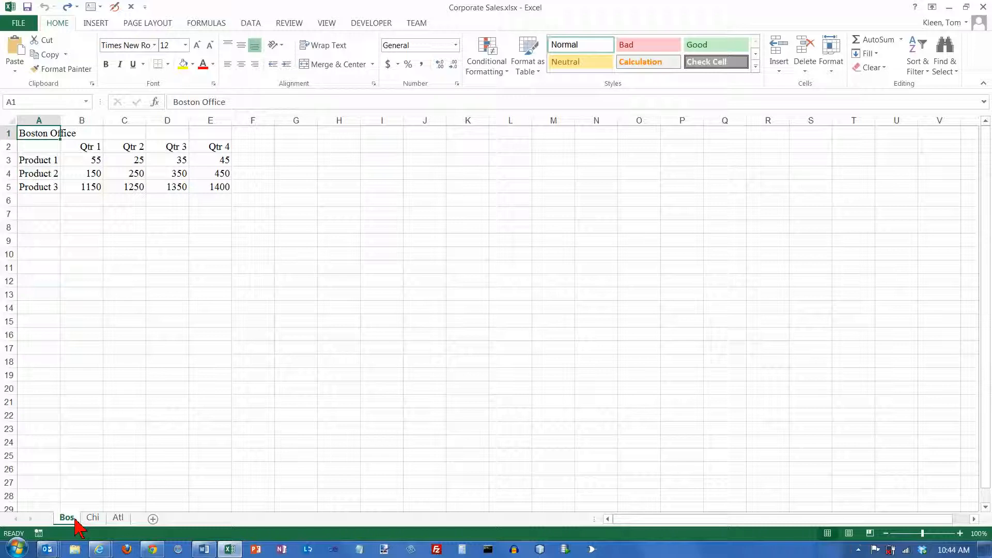
left_click(77, 527)
left_click_drag(79, 527, 82, 527)
left_click(96, 518, "ctrl")
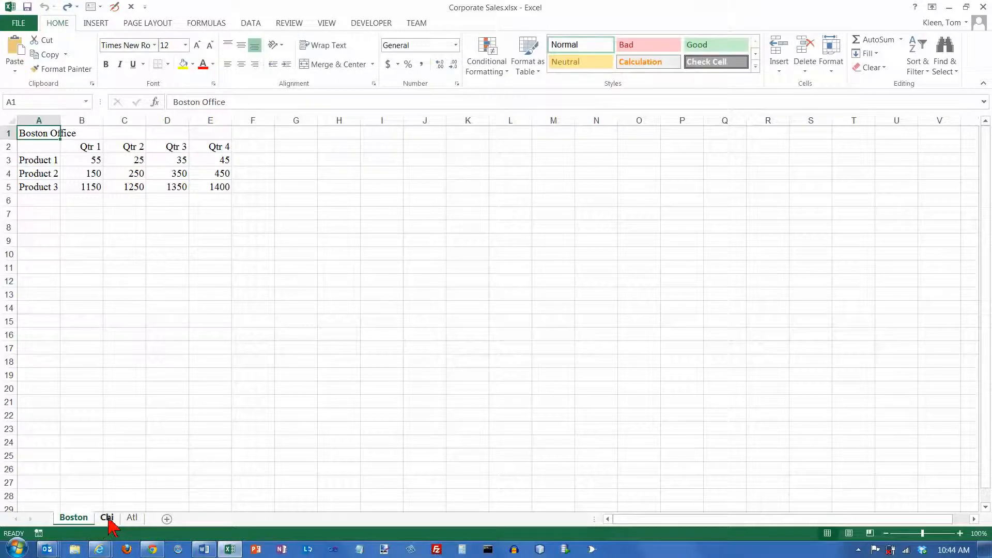
- Rename the Chi sheet as Chicago
right_click(111, 520)
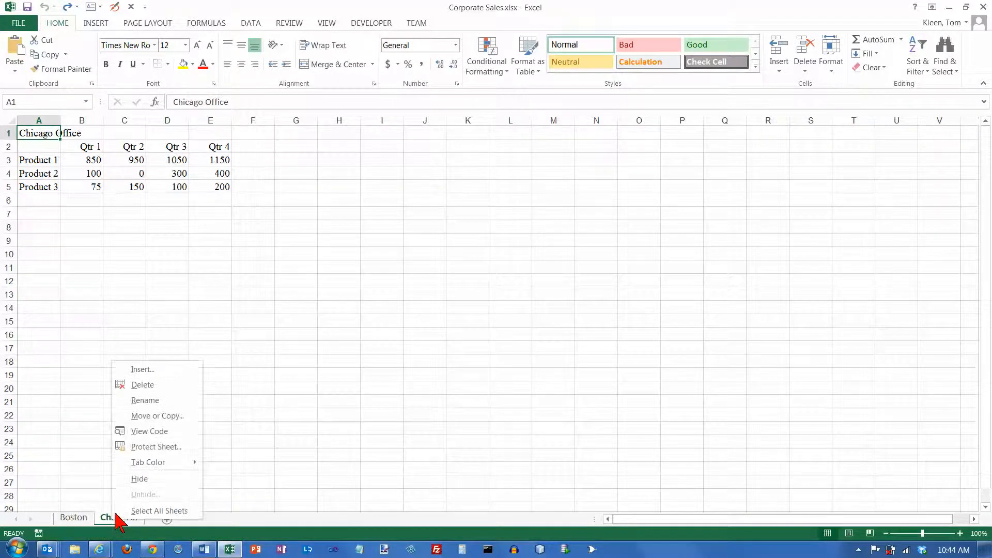
left_click(145, 401)
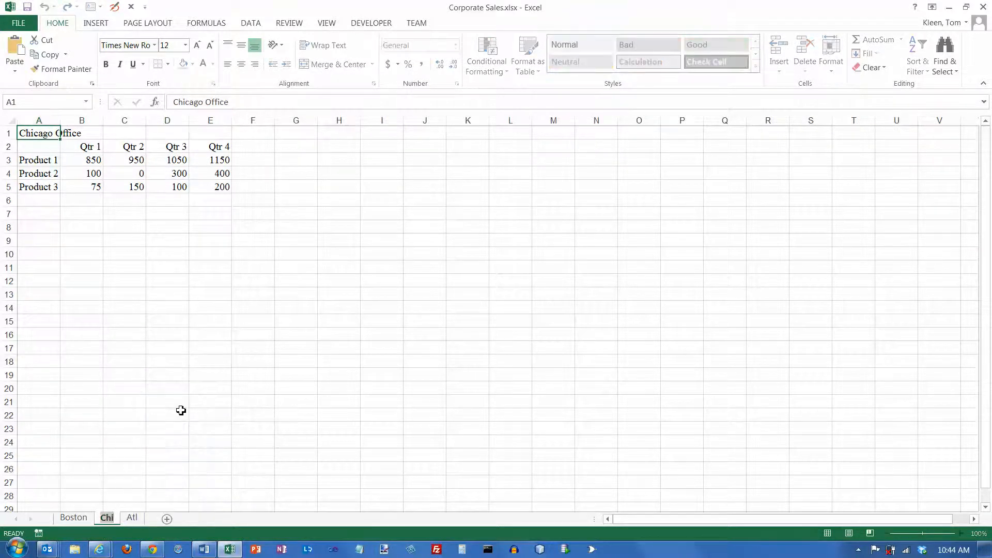
key("End")
type("cago")
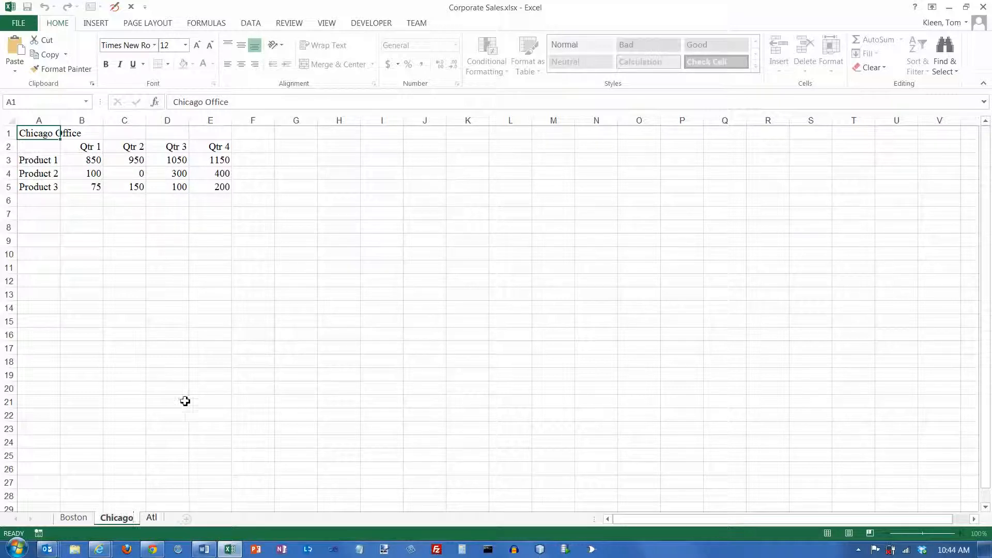
key("Return")
- Rename the Atl sheet as Atlanta
left_click(155, 517)
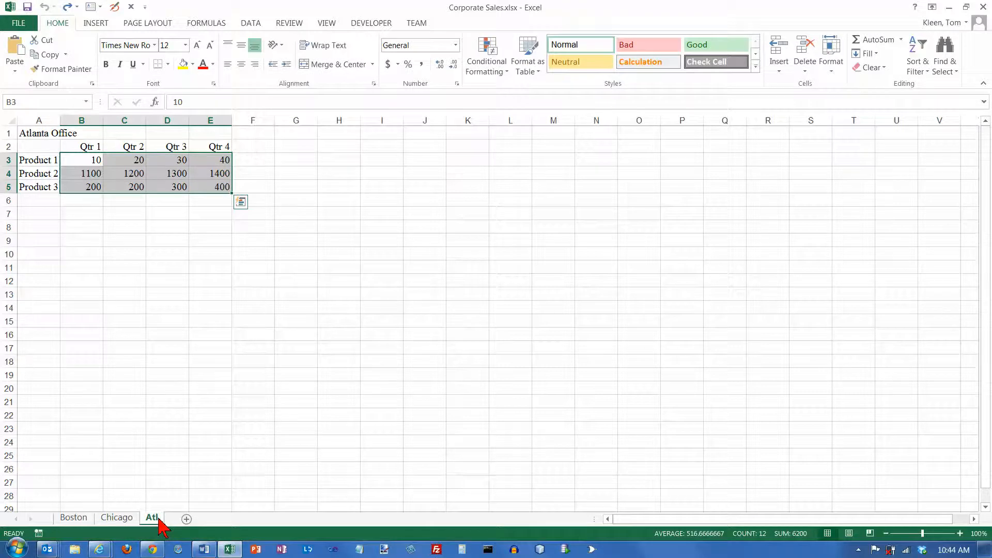
double_click(159, 519)
key("Return")
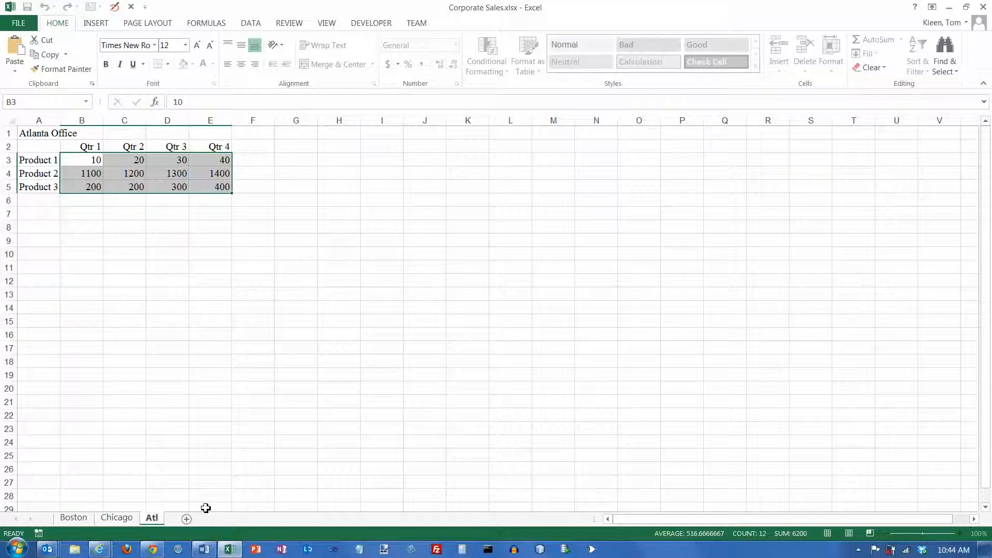
type("anta")
key("Return")
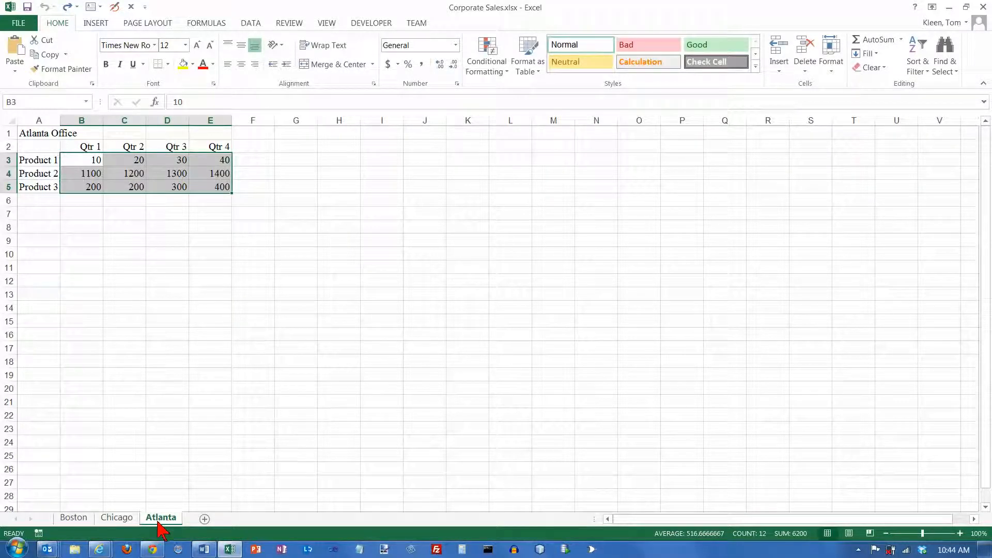
- Reorder the sheets alphabetically as Atlanta, Boston, Chicago
left_click_drag(119, 523, 192, 527)
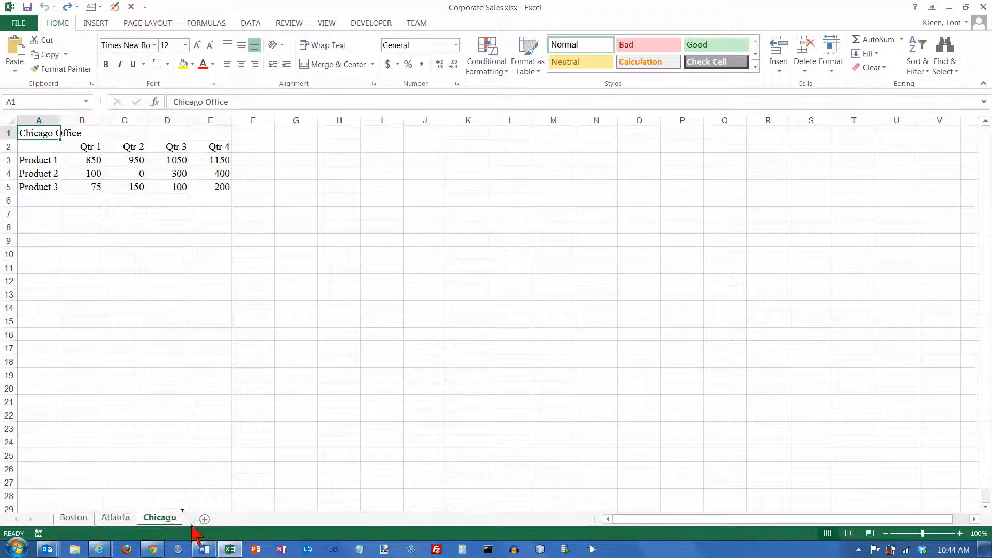
left_click_drag(72, 517, 135, 519)
- Set the sheet tab colors to red for Atlanta, green for Boston and blue for Chicago
left_click(83, 519)
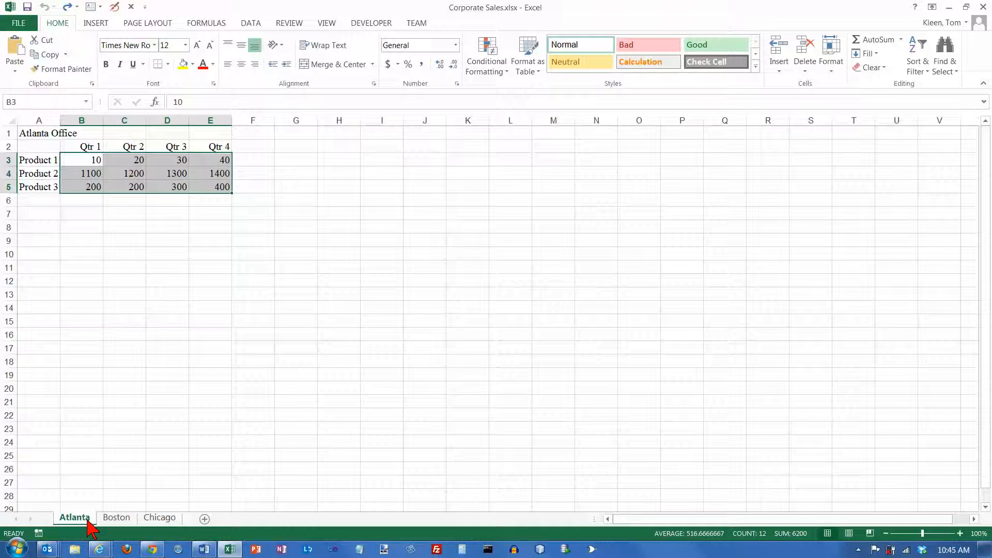
right_click(88, 525)
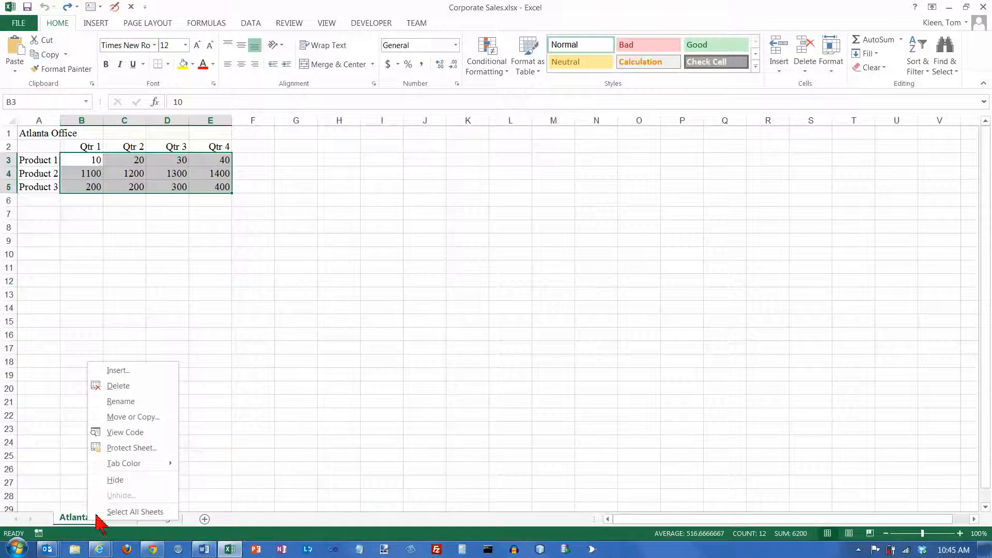
mouse_move(117, 465)
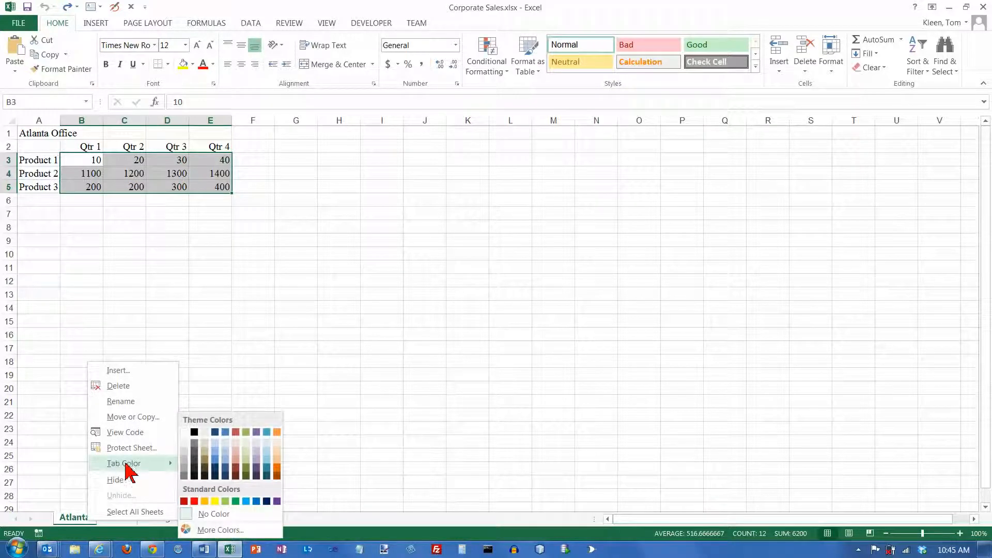
left_click(195, 501)
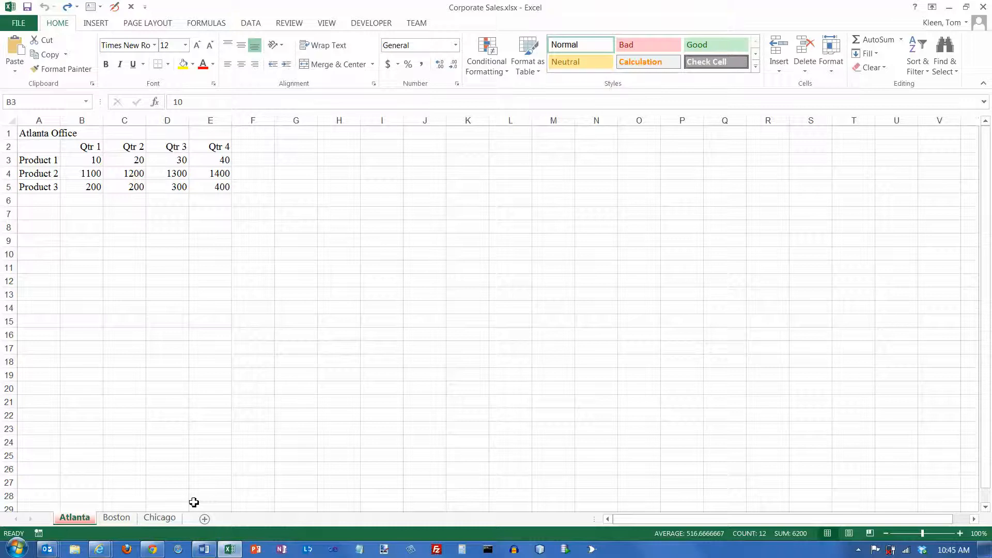
right_click(127, 521)
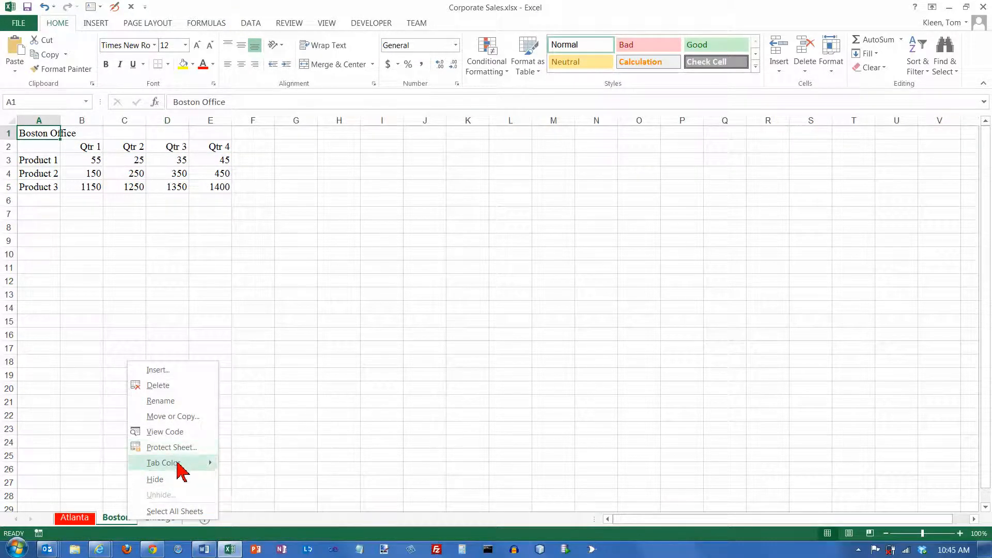
mouse_move(181, 465)
left_click(274, 501)
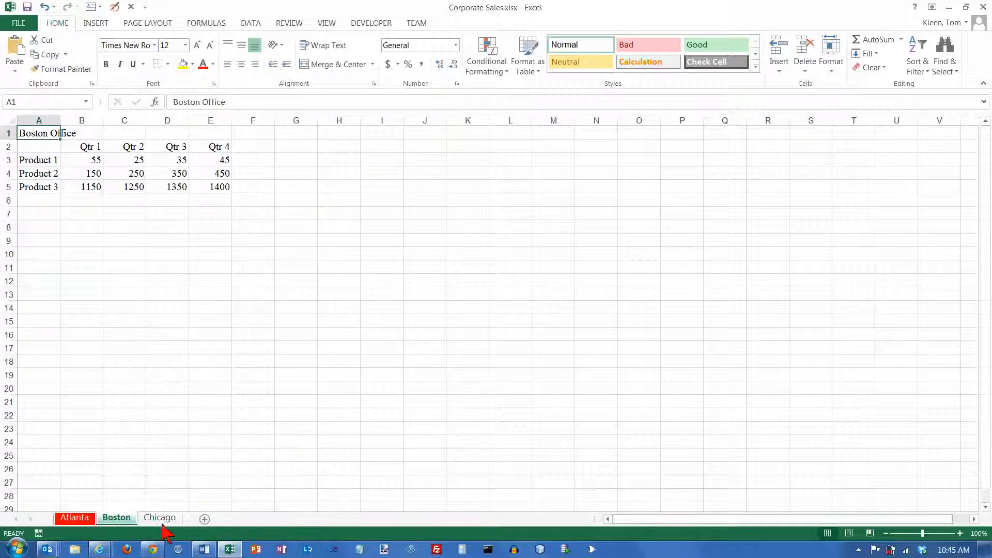
right_click(160, 520)
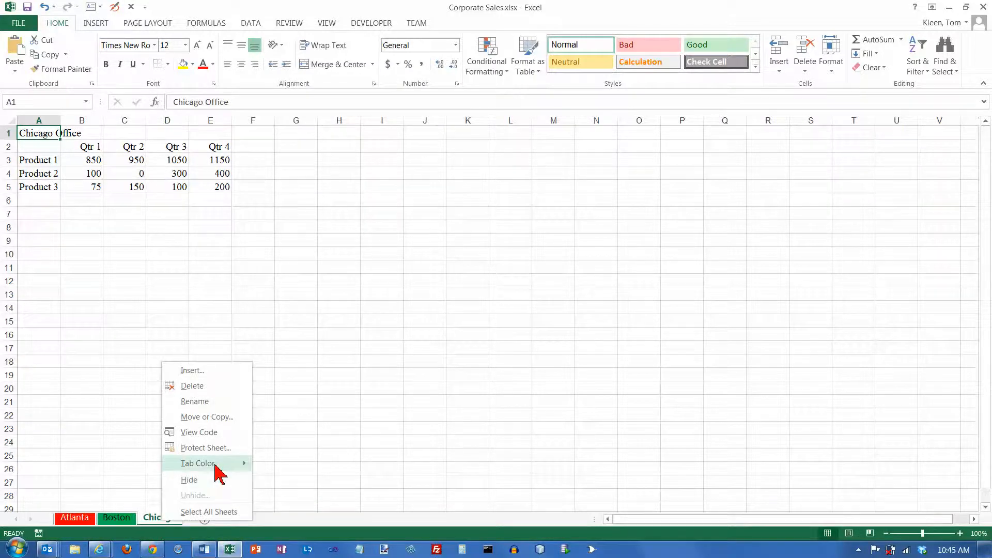
mouse_move(250, 470)
left_click(331, 501)
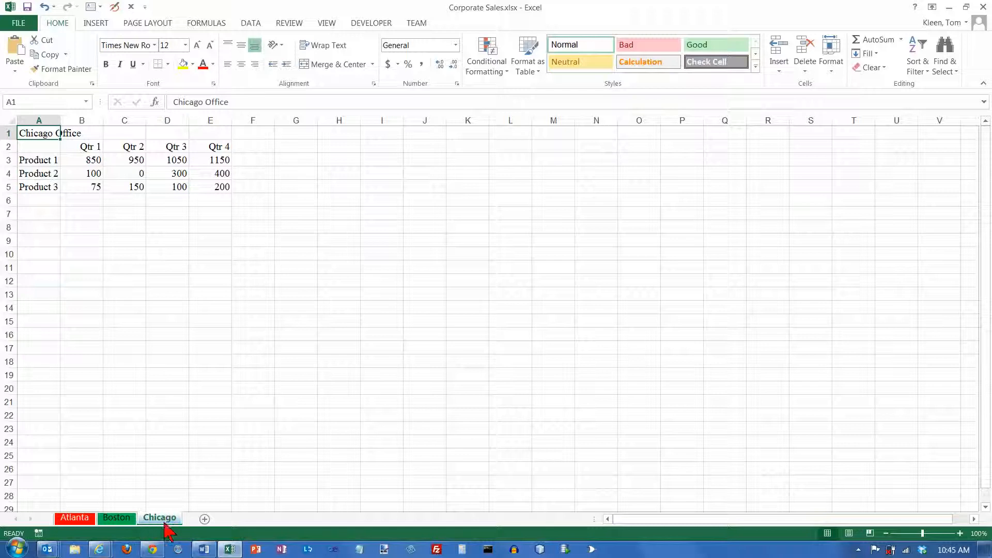
- Review the Atlanta, Boston and Chicago sheets to check that their tables share the same layout
left_click(127, 520)
left_click(93, 519, "ctrl")
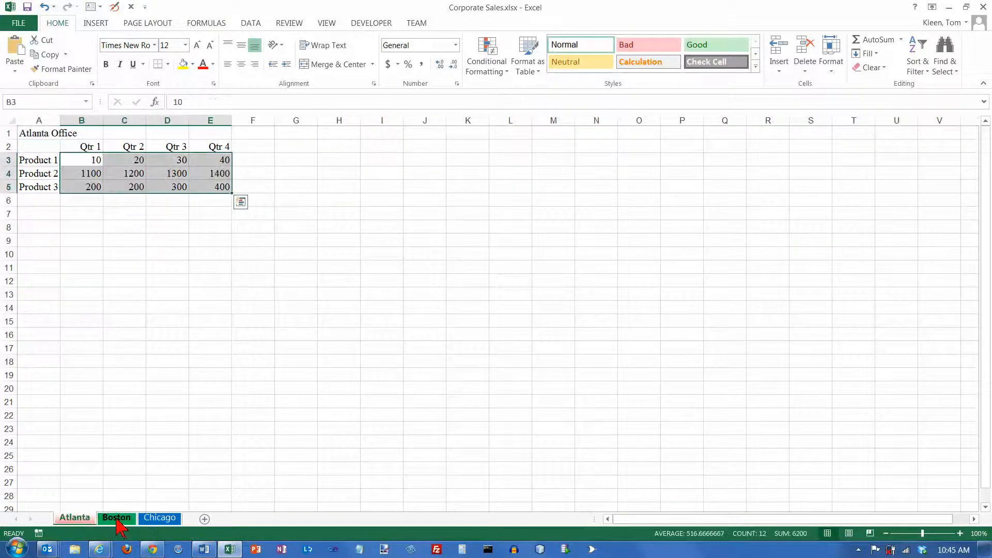
left_click(117, 519)
left_click(159, 518)
left_click(116, 518)
left_click(77, 519)
left_click(117, 519)
left_click(160, 518)
left_click(117, 518)
- Group the Atlanta, Boston and Chicago sheets with cell A1 selected on the Atlanta sheet
left_click(89, 520)
left_click(45, 131)
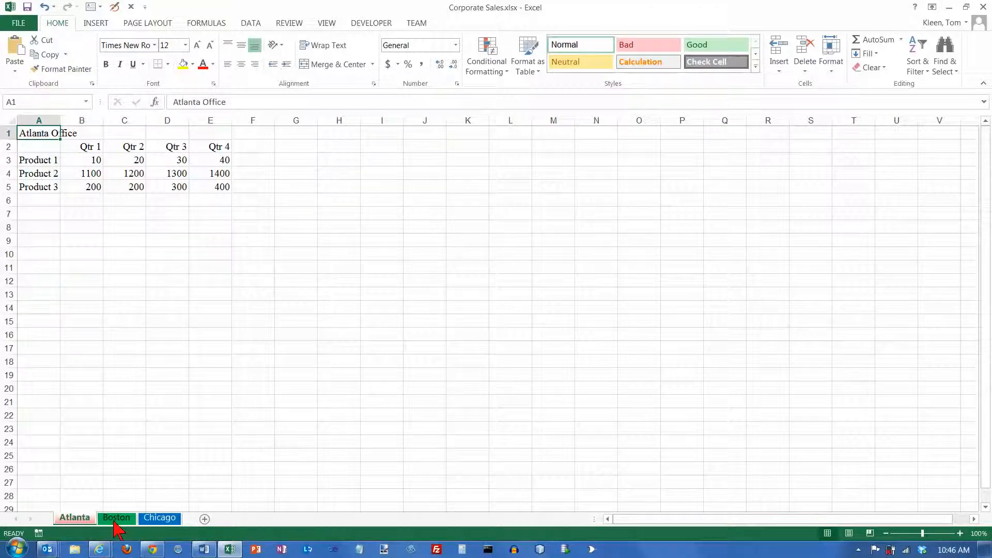
left_click(168, 521, "shift")
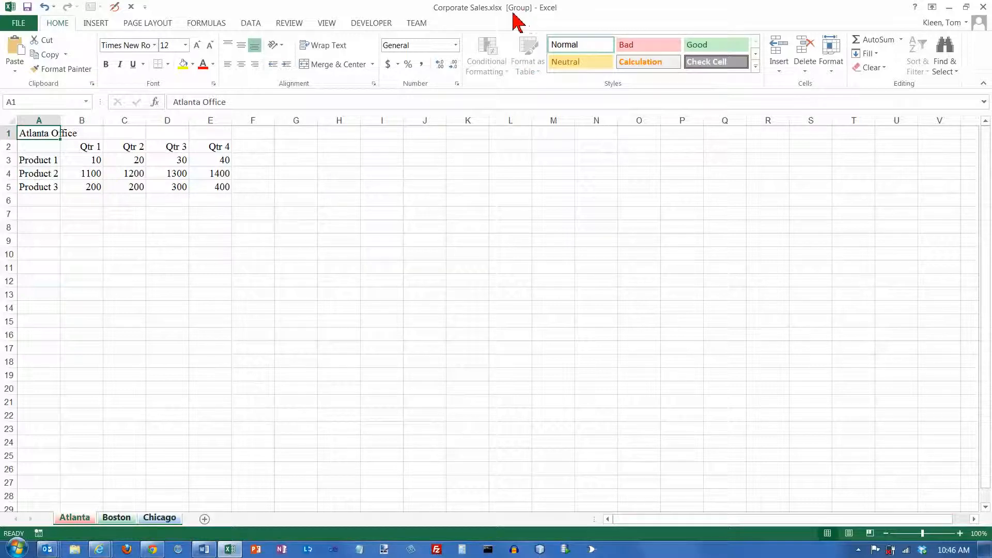
- Format all cells of the grouped sheets in 10-point Verdana and widen columns A through E equally
left_click(11, 121)
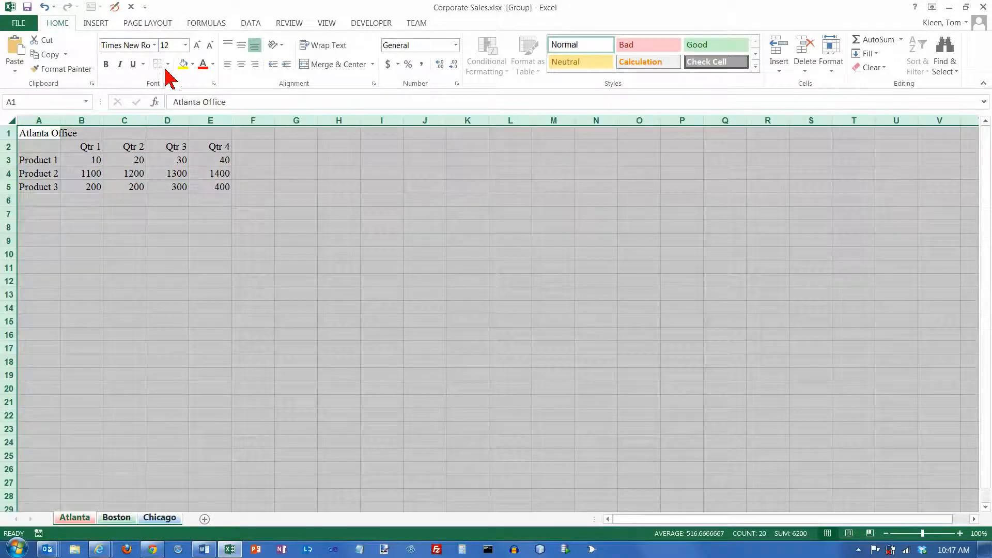
left_click(186, 45)
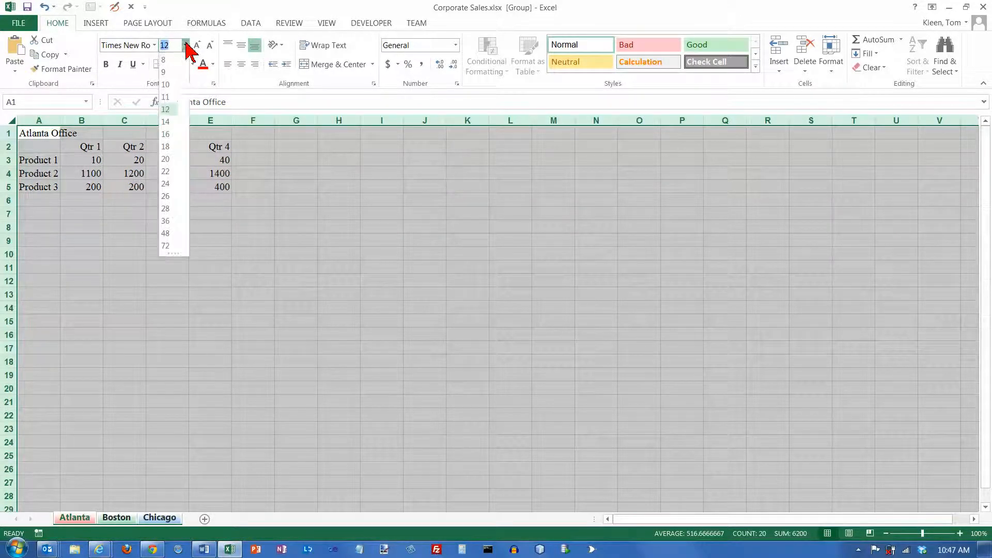
key("Escape")
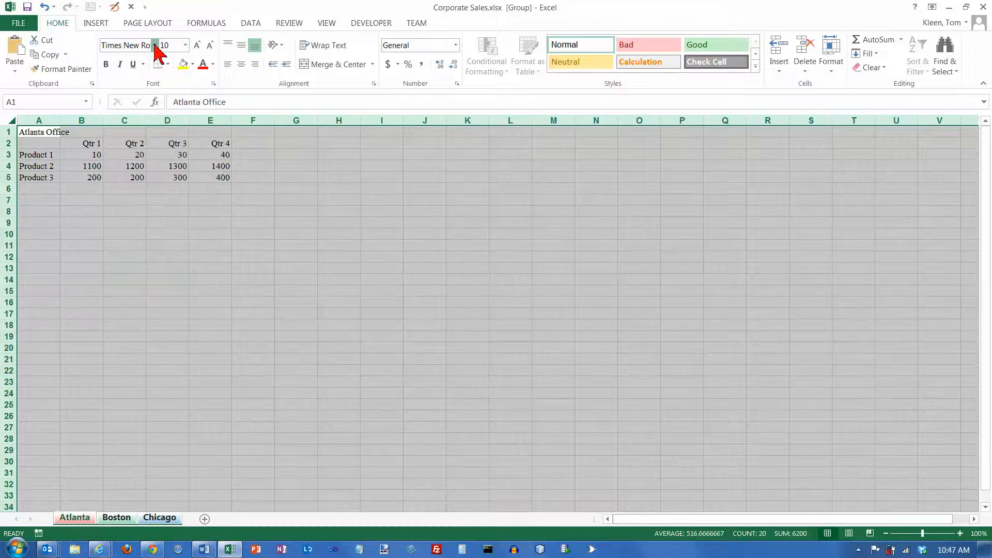
left_click(155, 45)
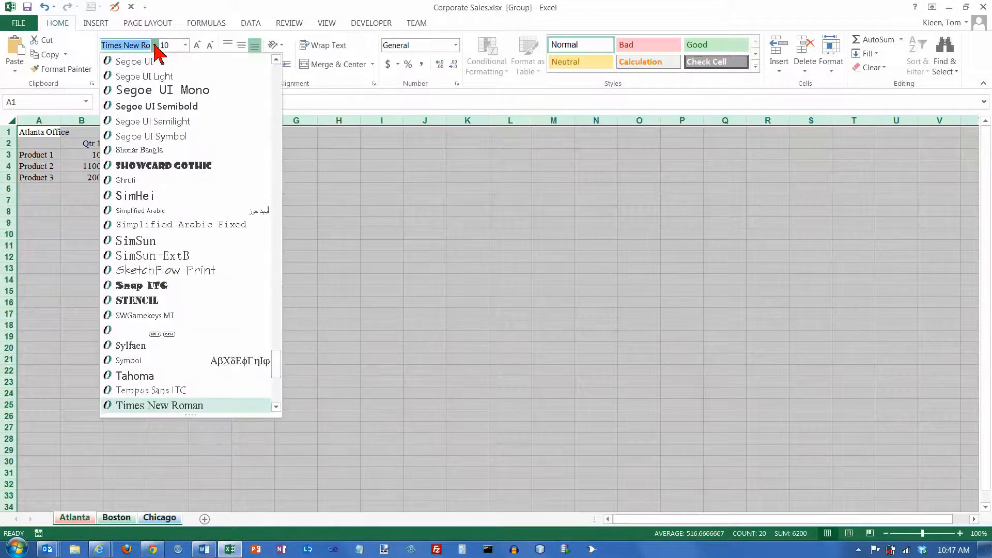
type("Verdana")
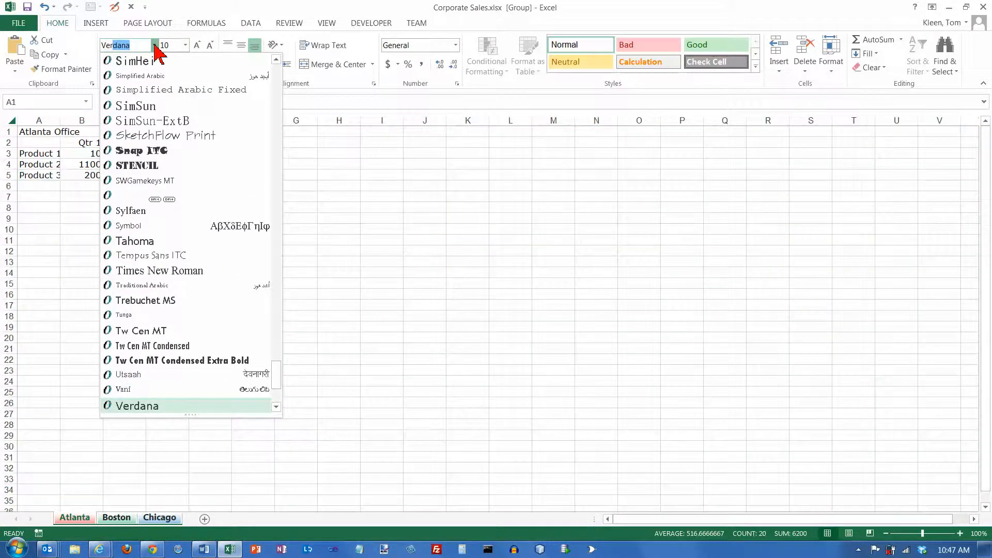
key("Return")
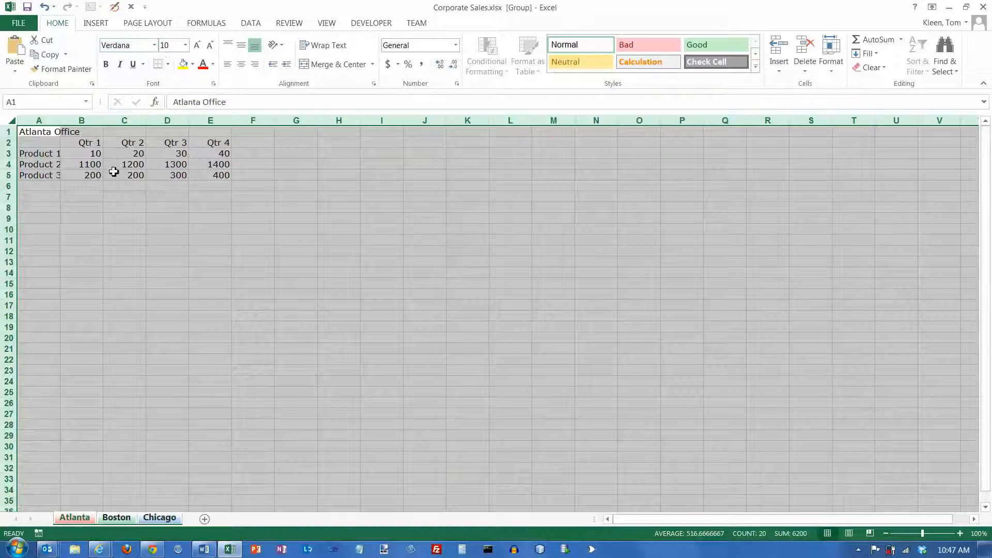
left_click_drag(47, 121, 202, 120)
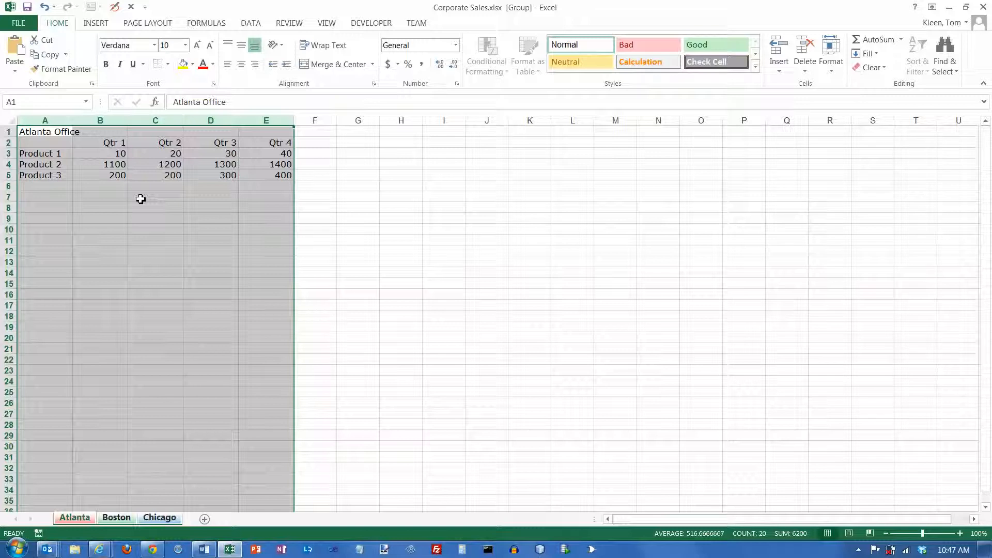
- Merge and center the office heading across A1:E1 and apply the Title cell style to it
left_click(57, 133)
left_click_drag(61, 135, 267, 135)
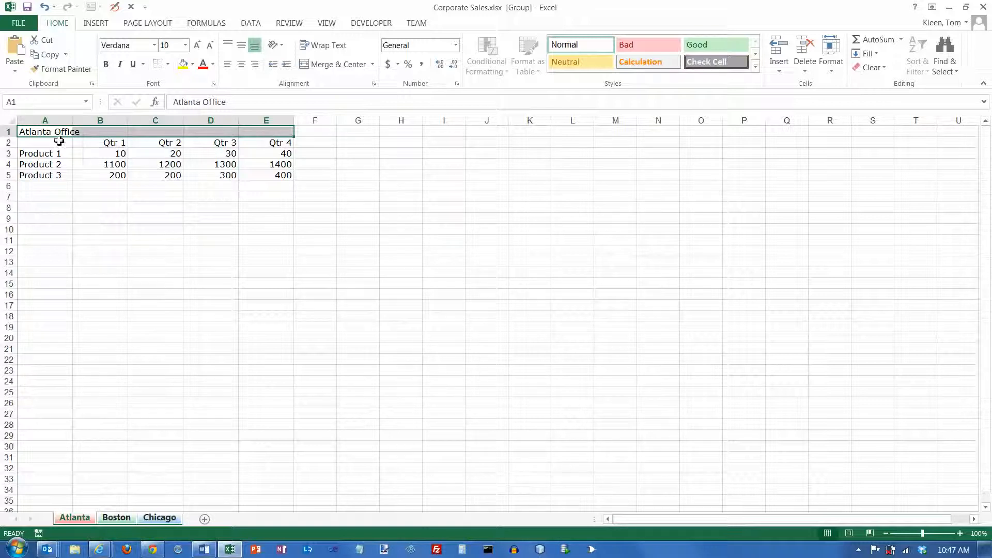
left_click(324, 66)
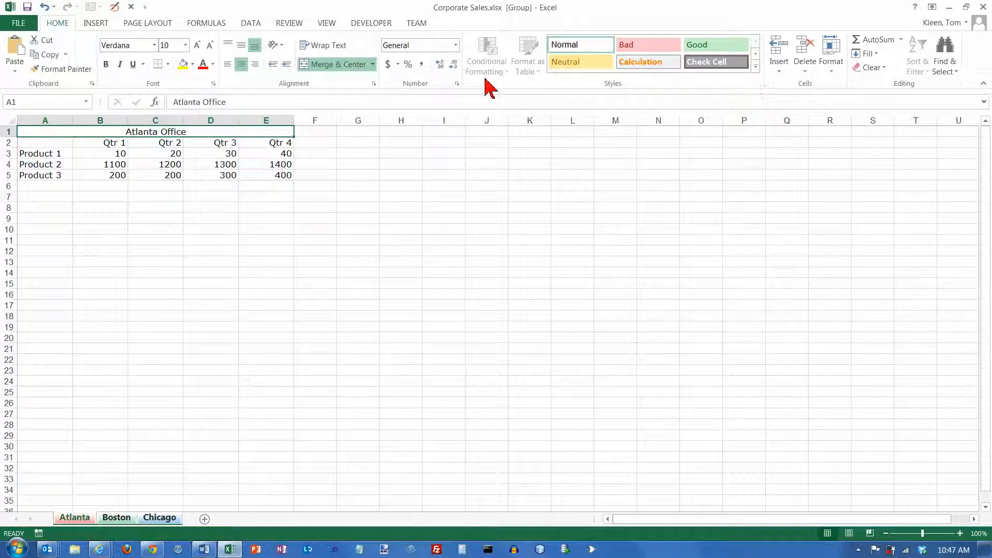
left_click(755, 65)
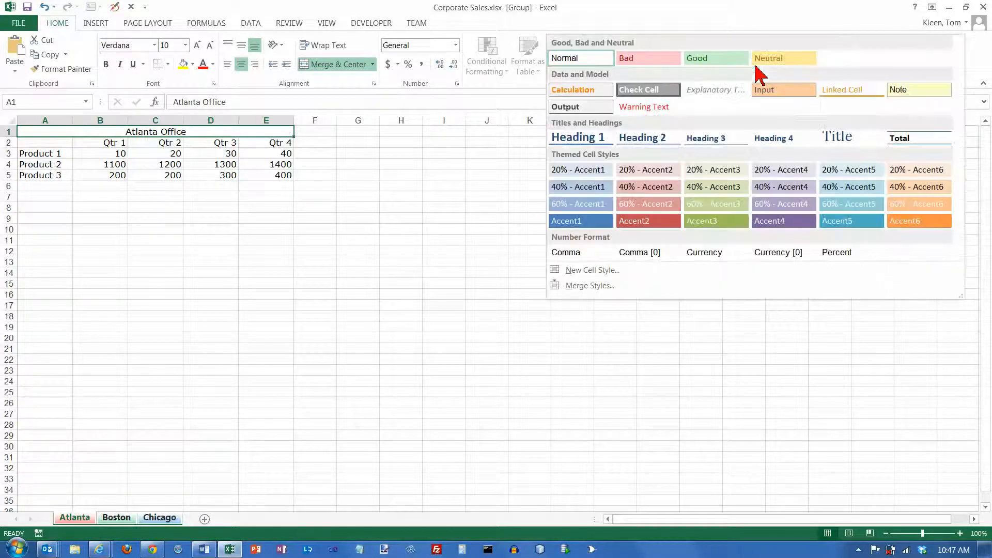
left_click(842, 139)
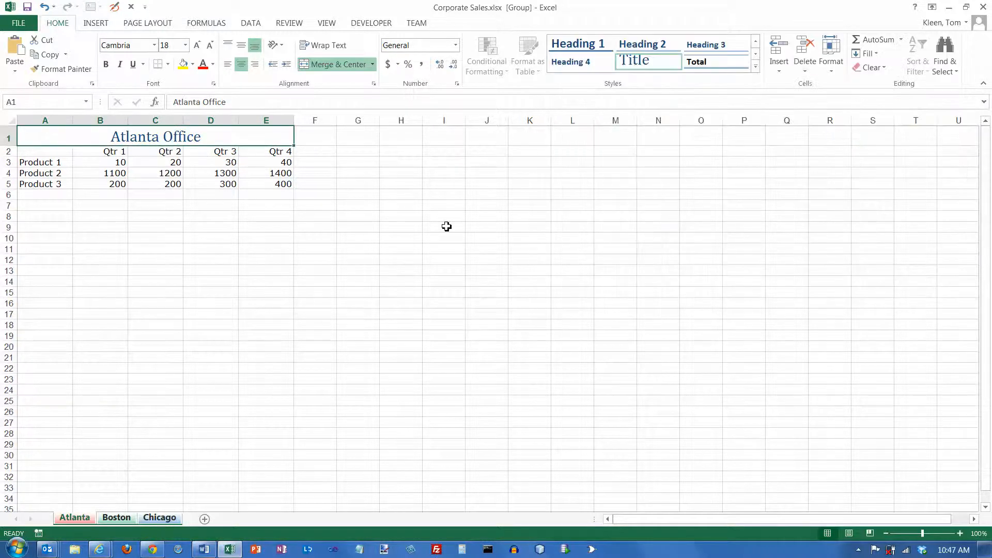
- Apply the Heading 3 cell style to the quarter headings in B2:E2
left_click_drag(99, 150, 281, 153)
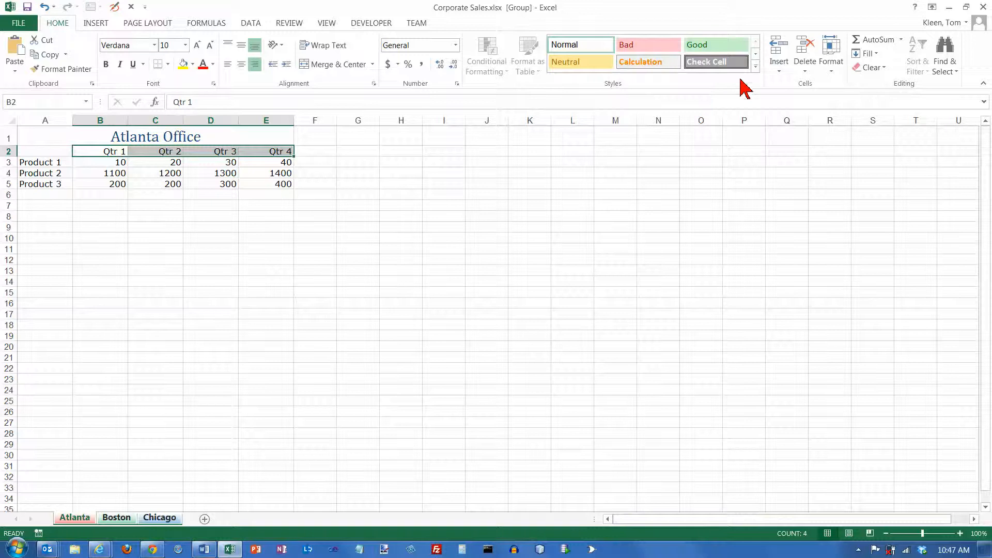
left_click(756, 66)
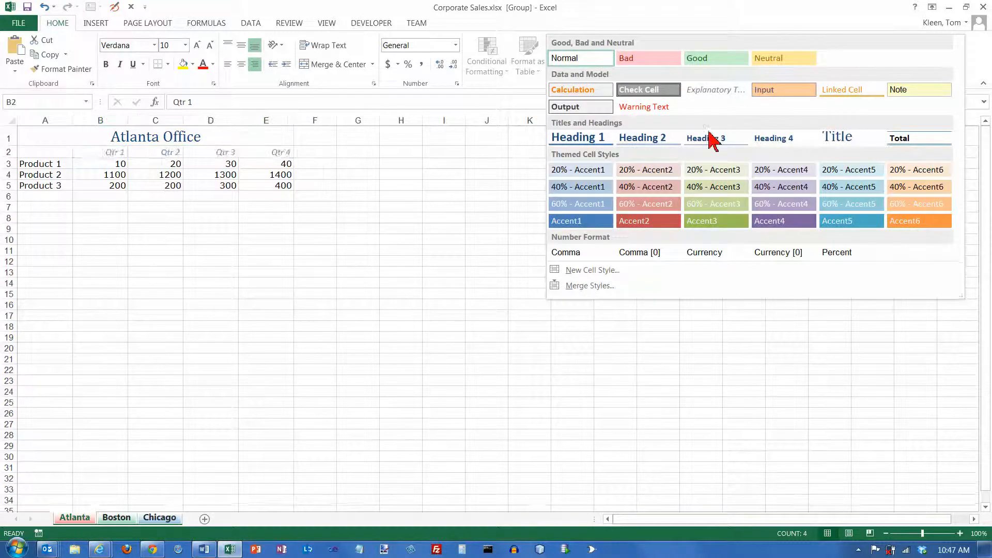
left_click(707, 139)
- Apply the Heading 4 cell style to the product labels in A3:A5 and right-align them
left_click_drag(48, 164, 49, 185)
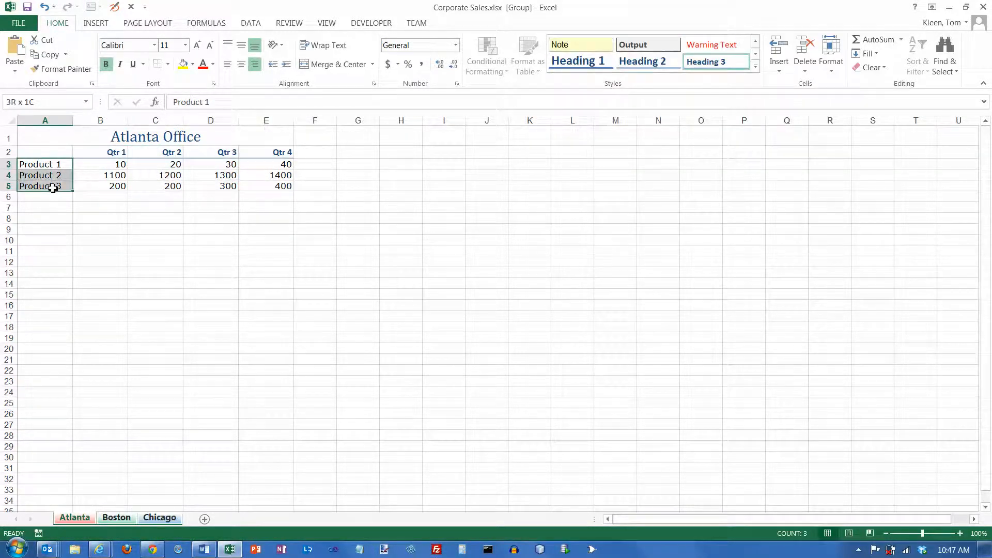
left_click(755, 66)
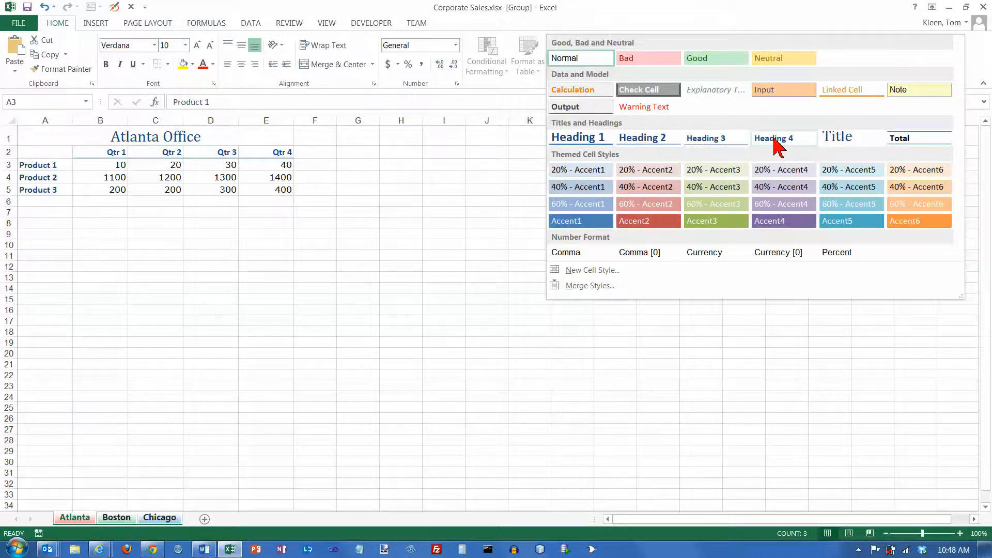
left_click(771, 139)
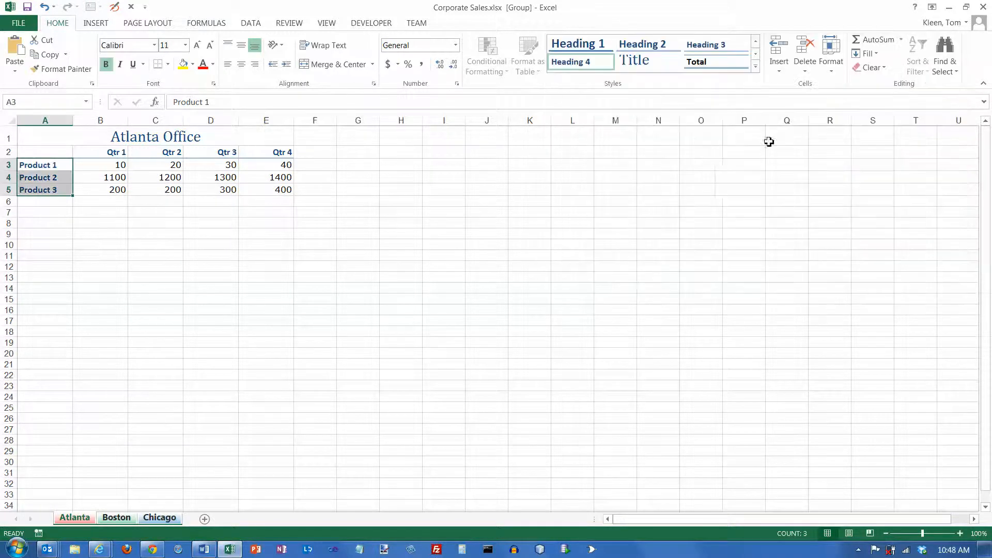
left_click(255, 64)
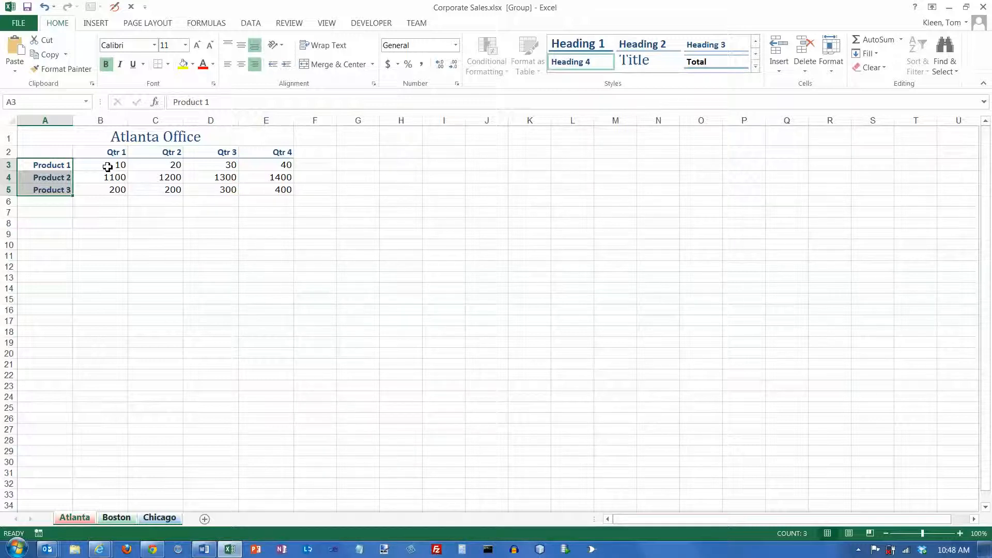
- Format the Product 1 figures in B3:E3 as dollar Accounting values without decimal places
left_click_drag(108, 167, 274, 172)
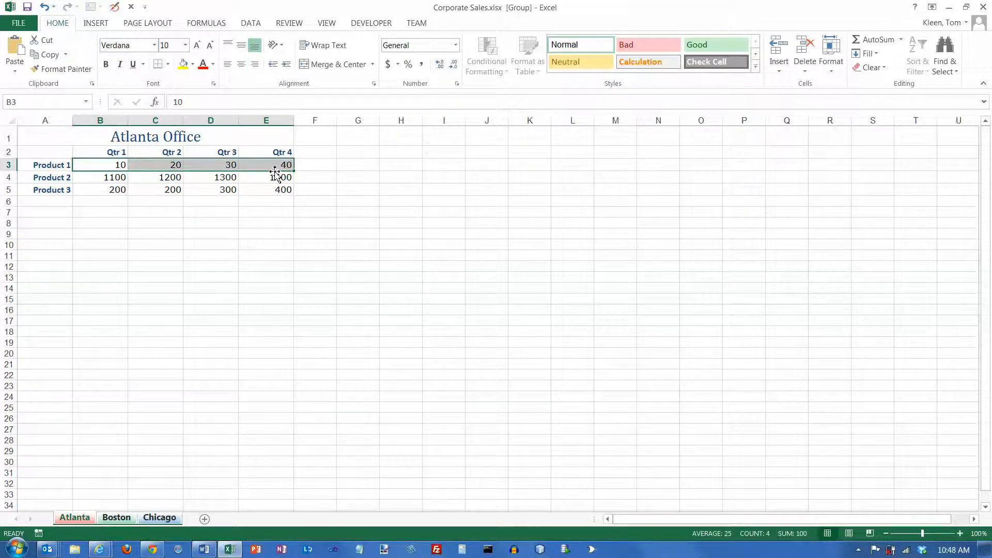
left_click(387, 65)
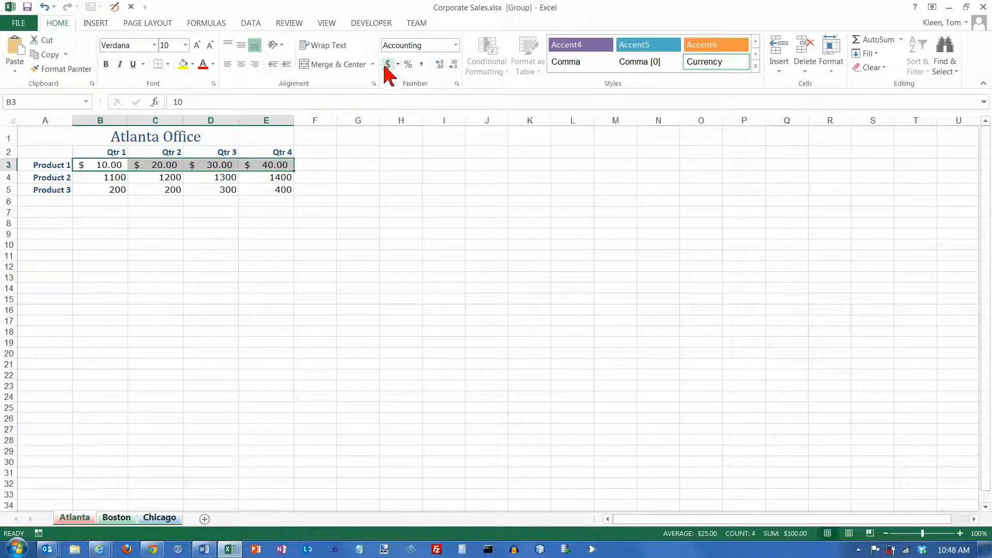
left_click(454, 66)
left_click(453, 67)
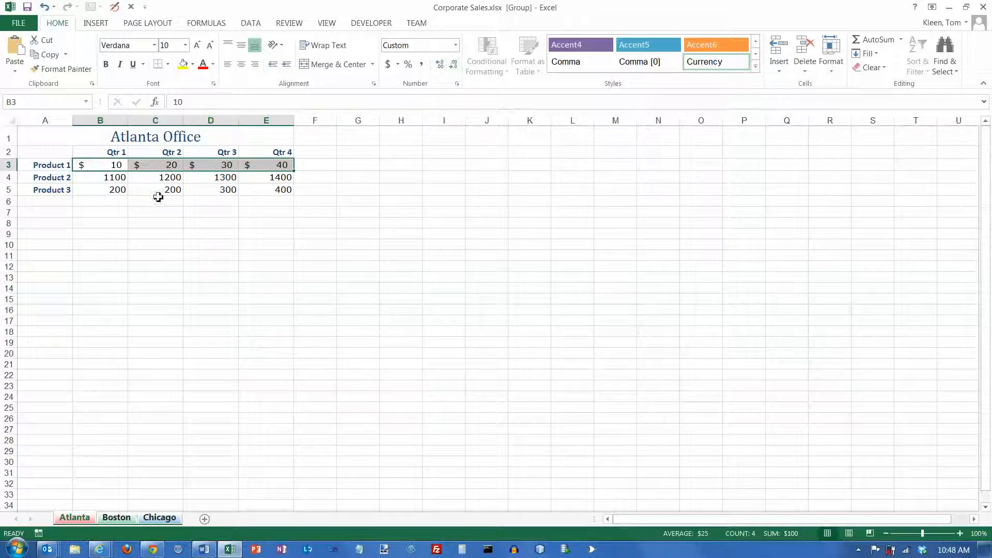
- Apply the comma number format without decimal places to the Product 2 and Product 3 figures in B4:E5
left_click_drag(117, 180, 269, 192)
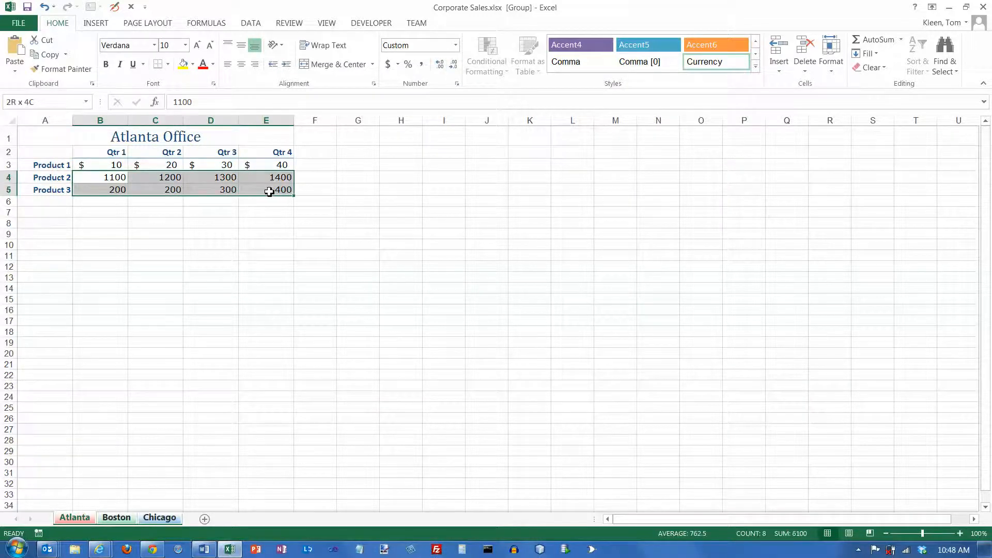
left_click(422, 64)
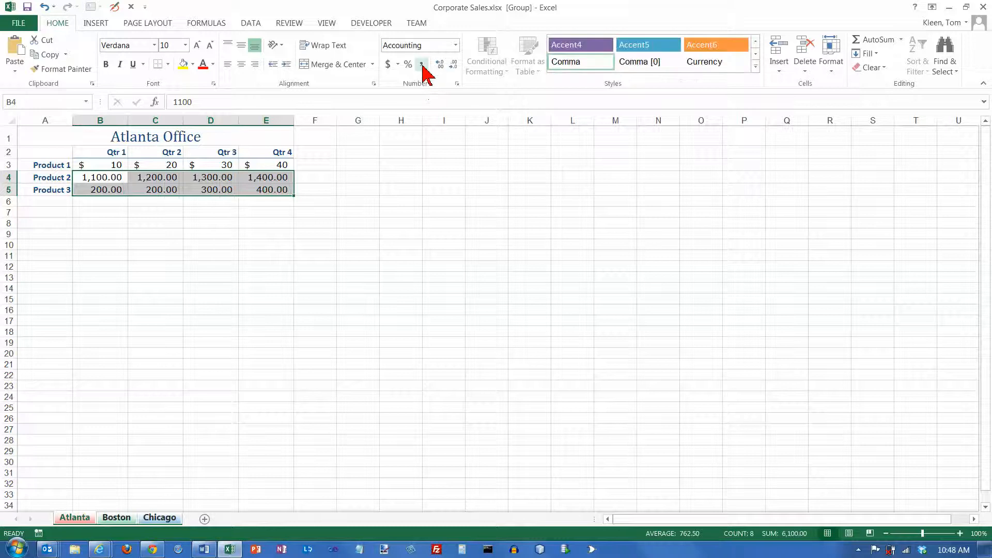
left_click(455, 67)
left_click(455, 68)
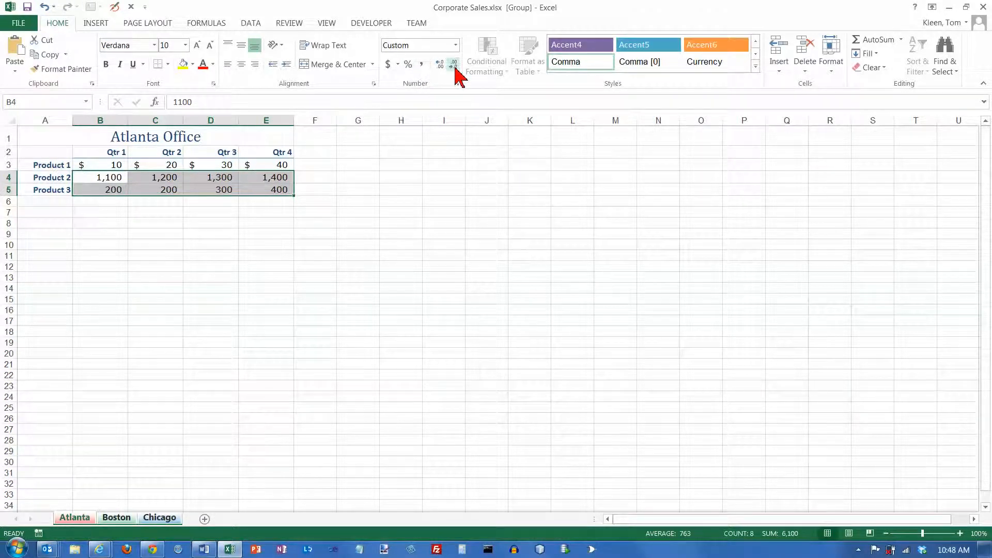
- Total the Qtr 1 figures in B6 with =SUM(B3:B5) and fill the formula across to E6
left_click(110, 202)
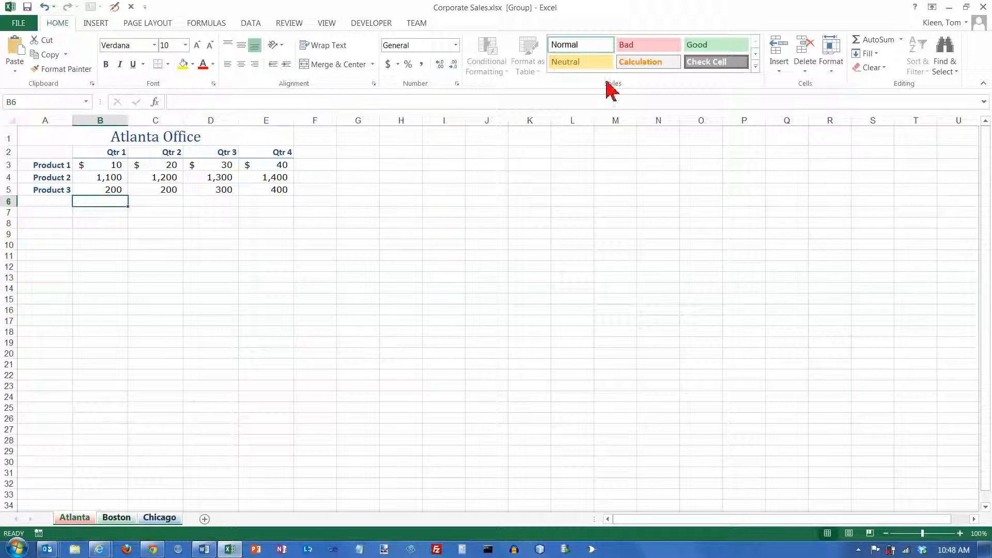
left_click(902, 40)
left_click(880, 56)
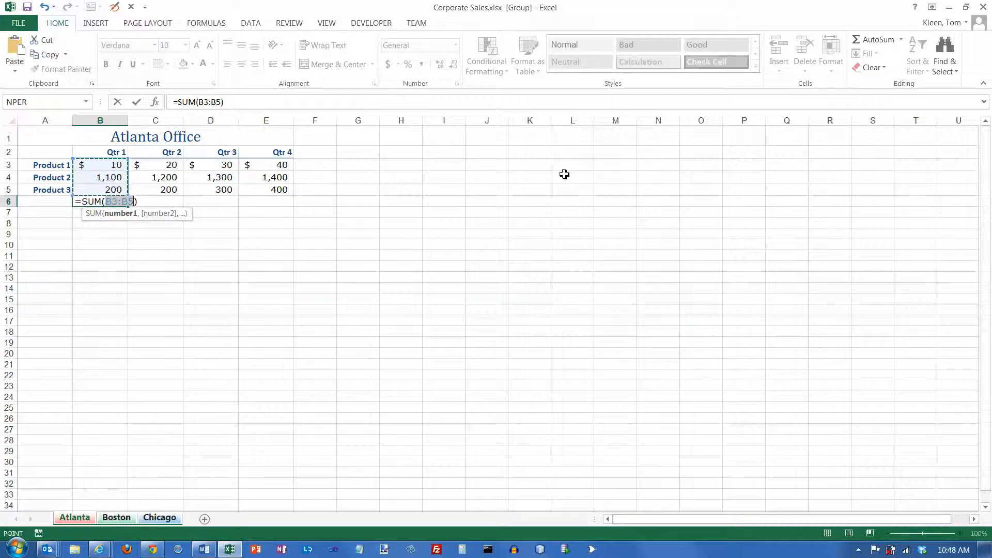
key("Return")
left_click(120, 202)
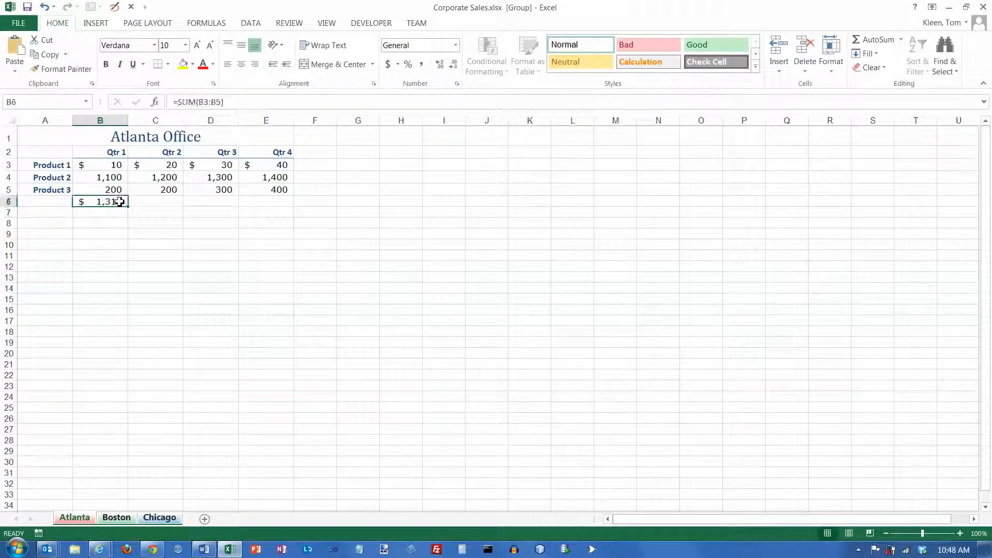
left_click_drag(128, 205, 290, 212)
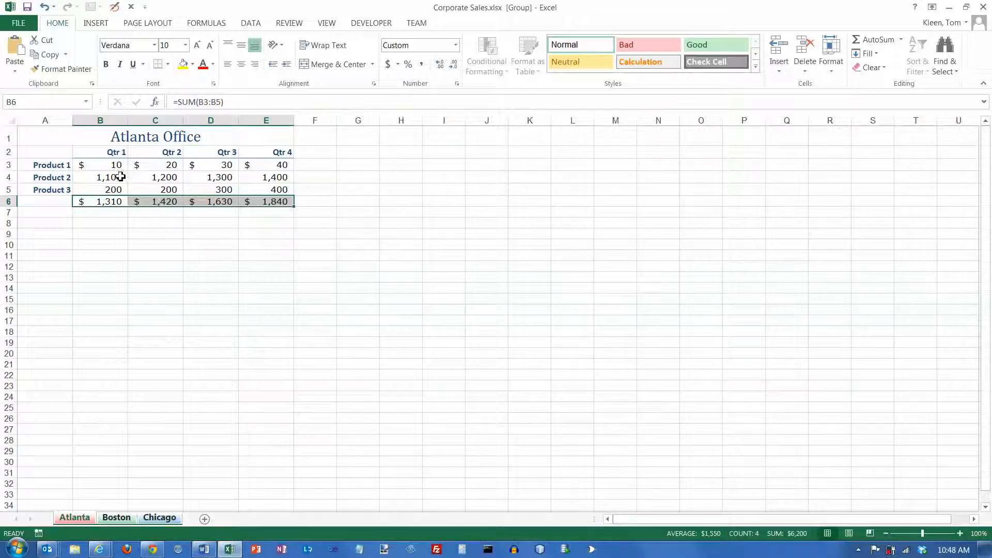
- Enter the heading Product Total in F2 and apply the Heading 3 cell style to it
left_click(318, 166)
left_click(316, 153)
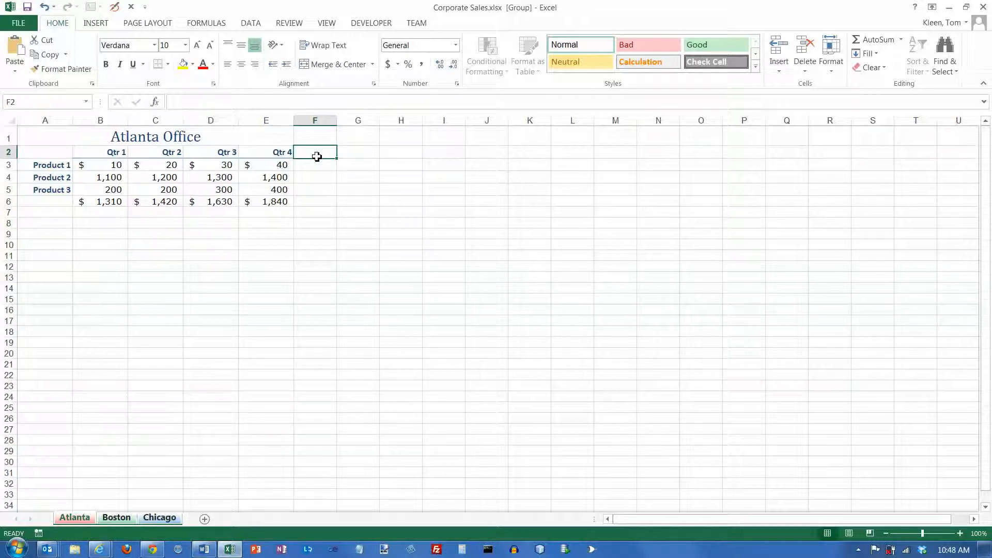
type("Product Total")
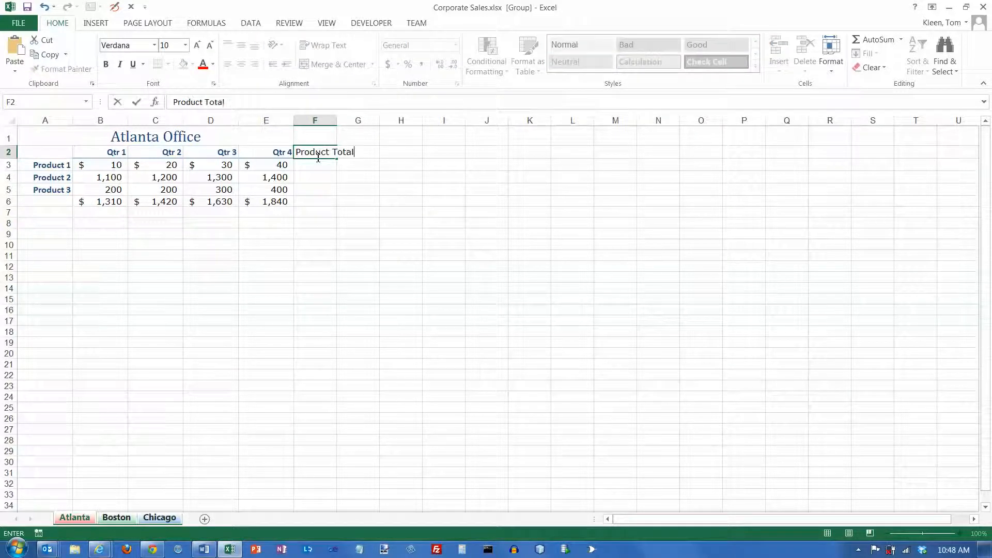
key("Return")
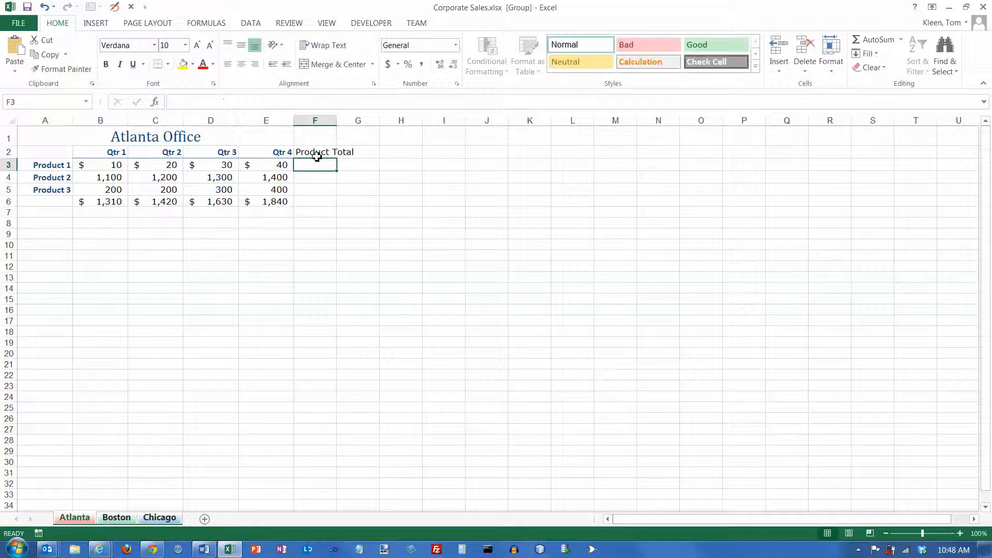
left_click(313, 155)
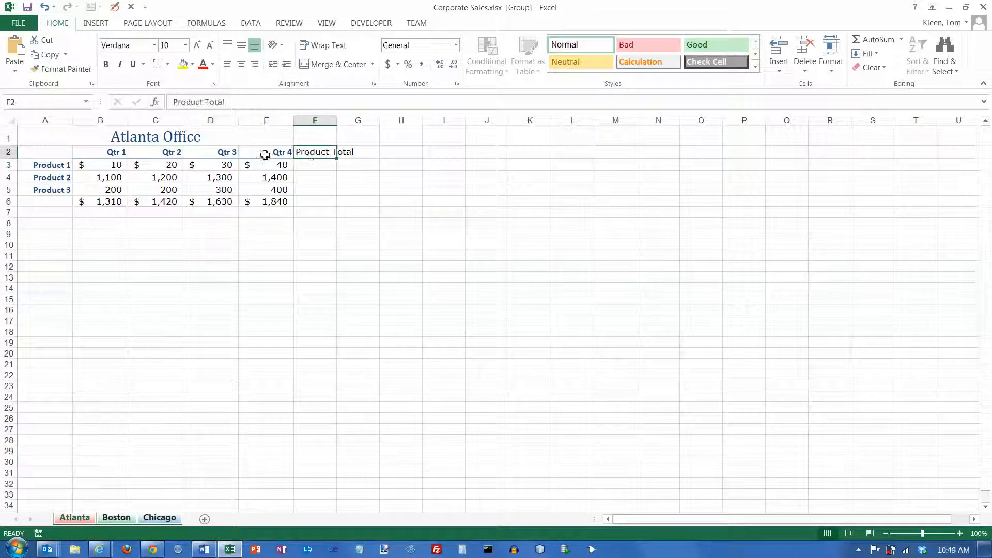
left_click(756, 66)
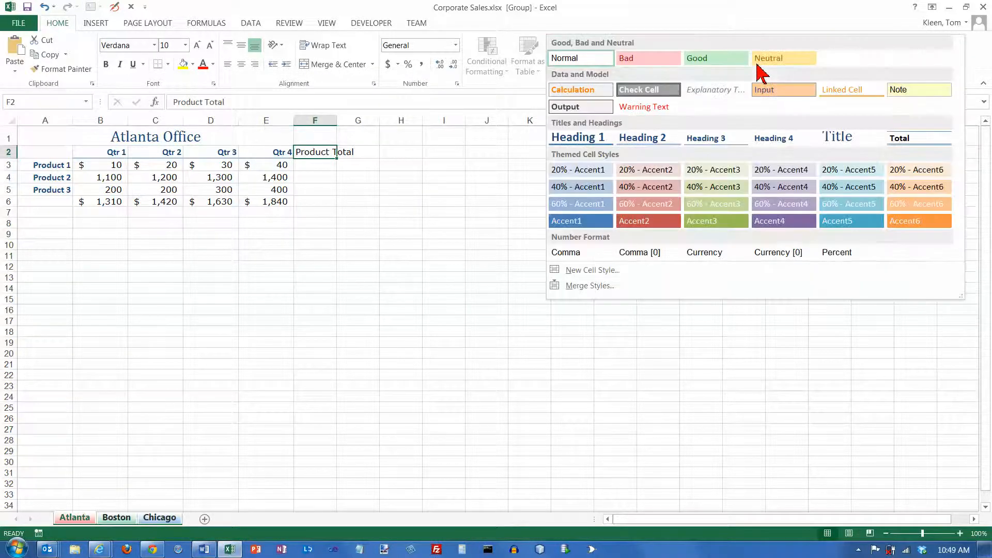
left_click(731, 139)
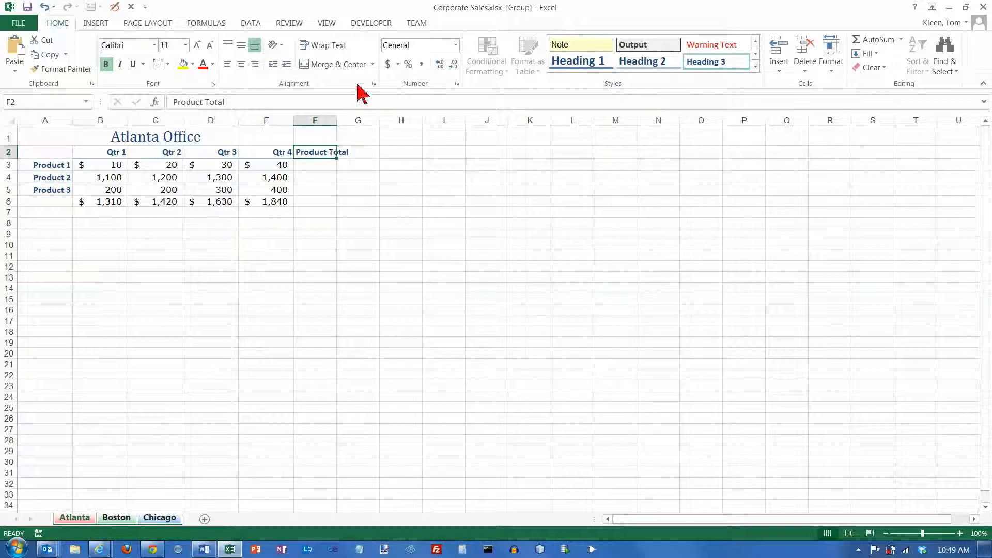
- Wrap and right-align the Product Total heading in F2, widening column F to match the quarter columns
left_click(331, 46)
left_click(265, 165)
left_click_drag(295, 121, 349, 120)
left_click(324, 164)
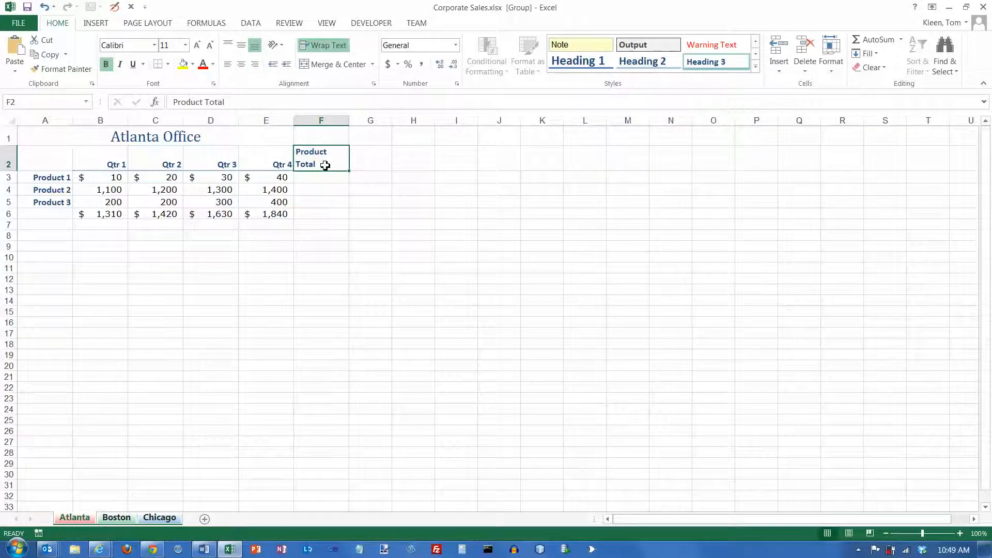
left_click(255, 64)
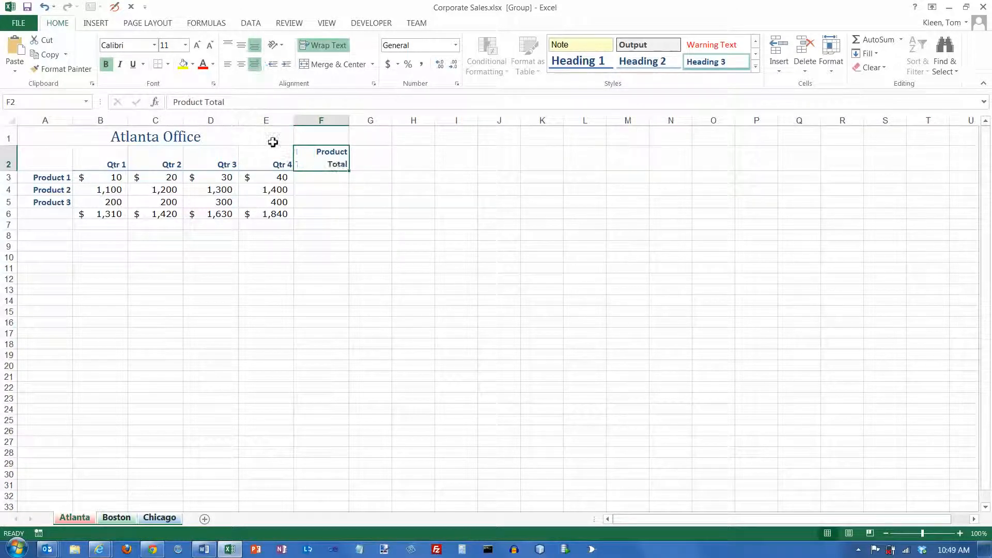
- Sum each row's four quarters in the Product Total cells F3:F6
left_click(311, 179)
left_click_drag(311, 179, 310, 217)
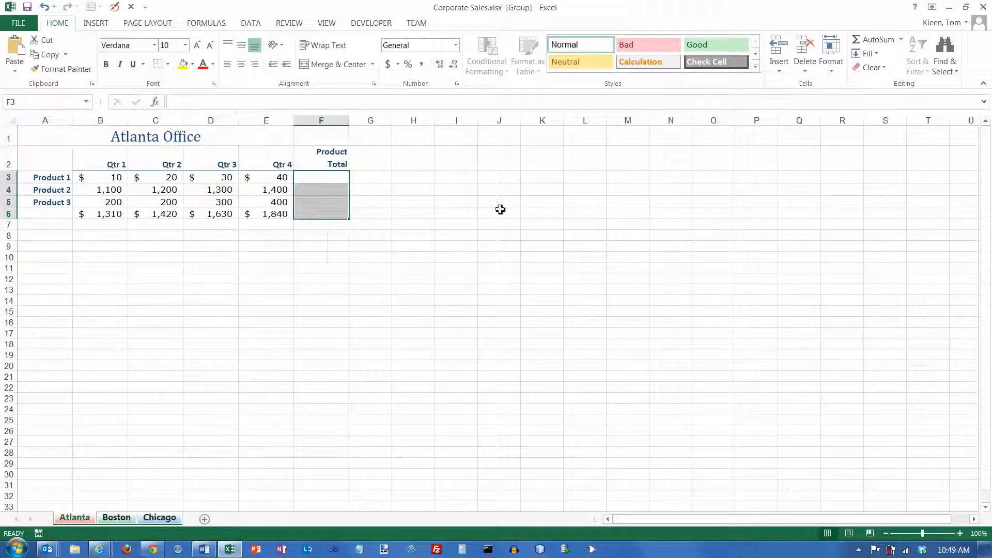
left_click(900, 42)
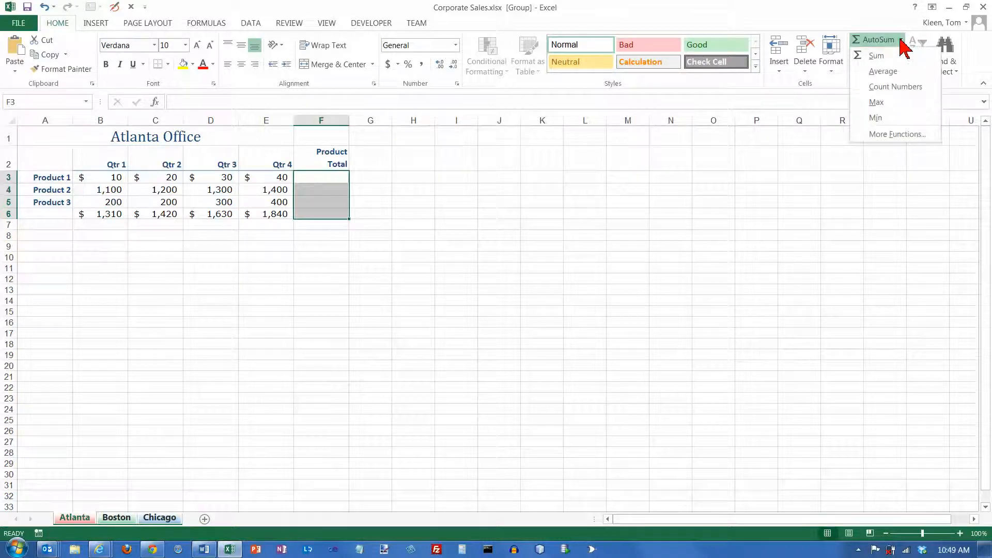
left_click(879, 57)
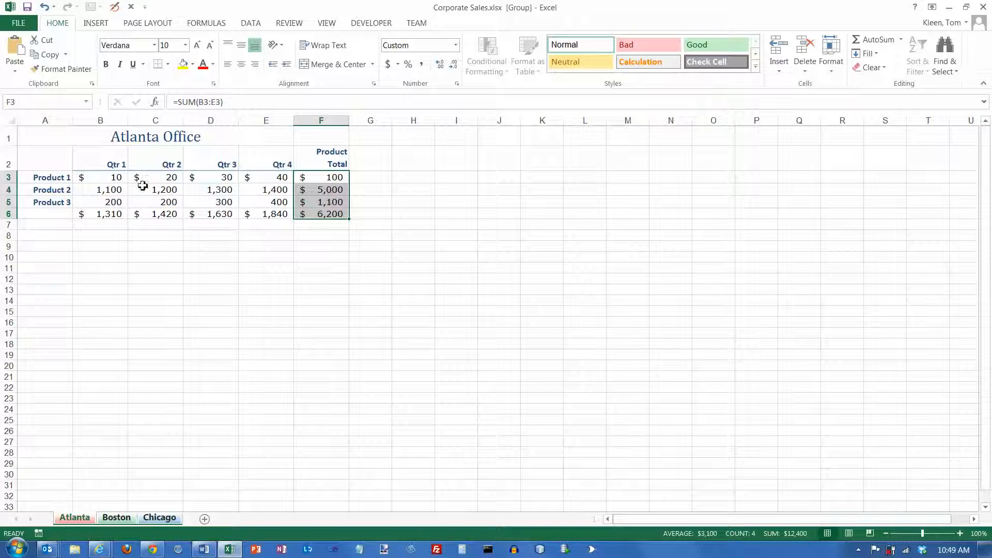
- Check the cell ranges used by each SUM formula in F3 through F6
double_click(328, 179)
key("Escape")
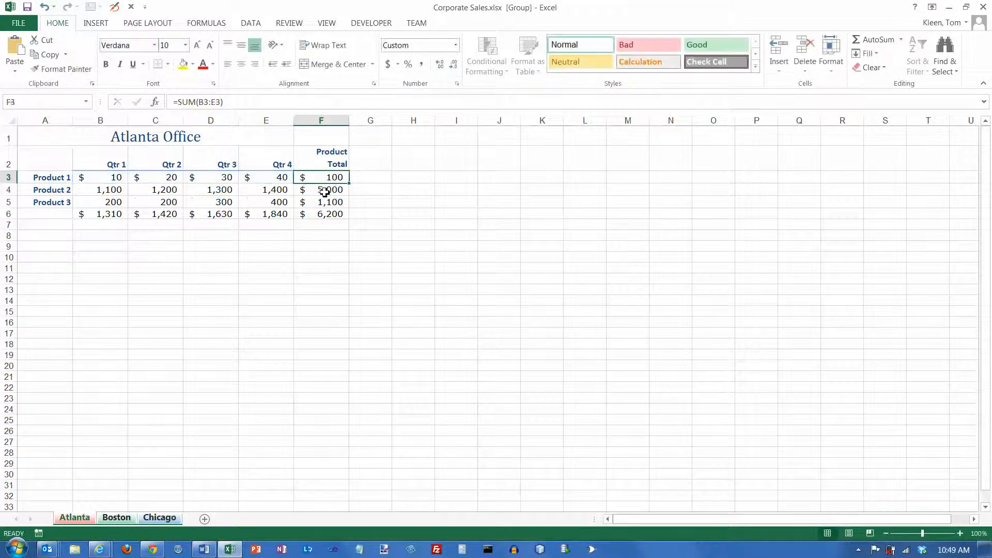
left_click(326, 190)
double_click(325, 192)
key("ctrl+Return")
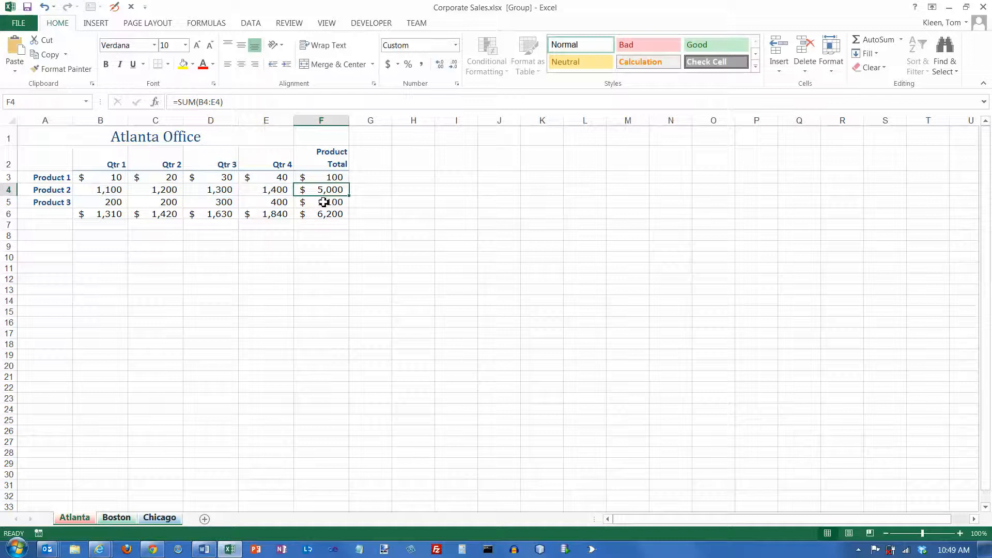
double_click(326, 202)
key("Escape")
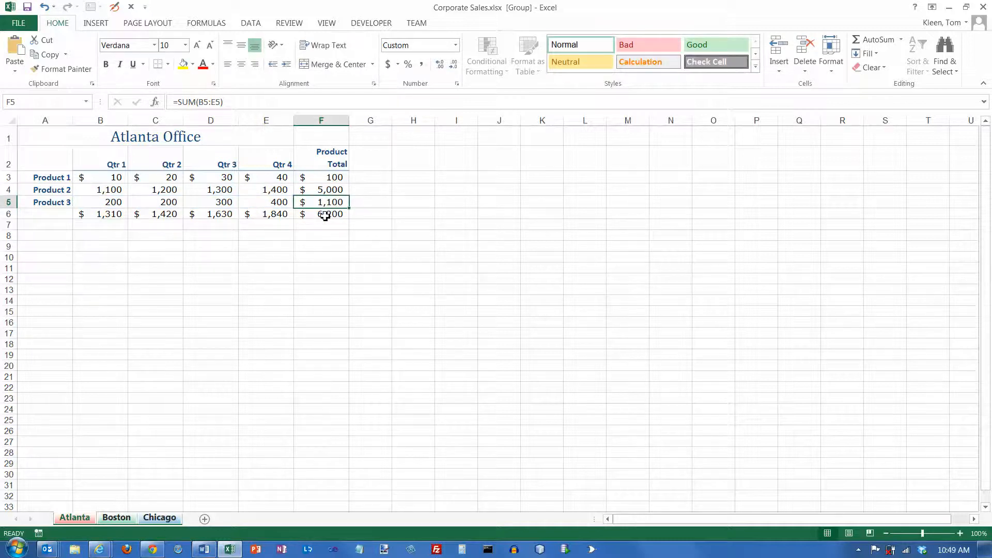
double_click(324, 214)
key("Escape")
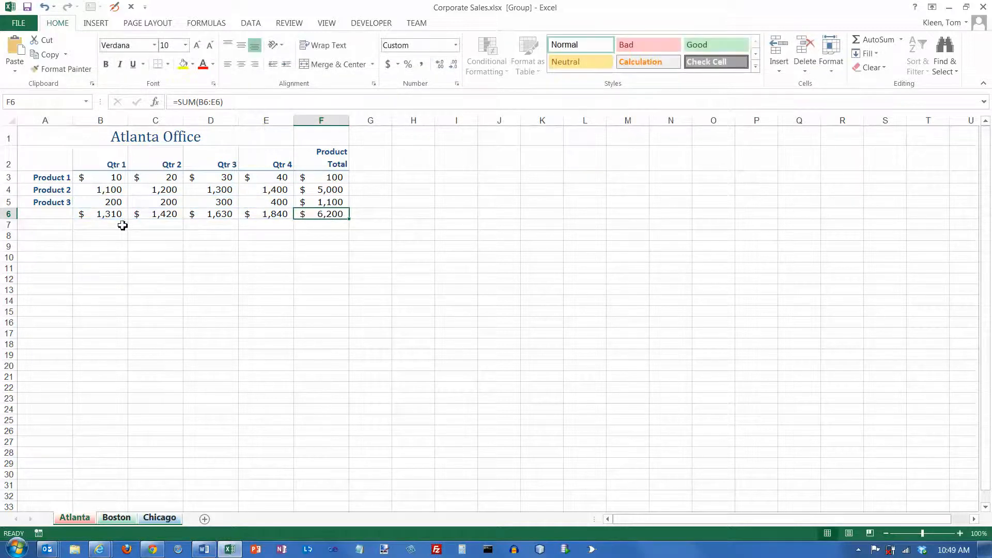
- Apply the Total cell style to the totals row in B6:F6
left_click_drag(96, 215, 310, 218)
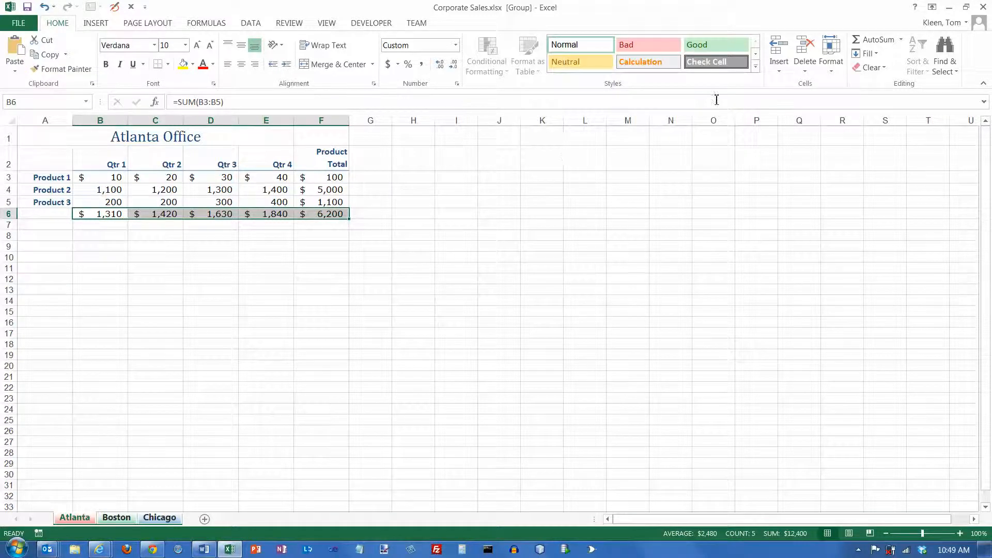
left_click(755, 66)
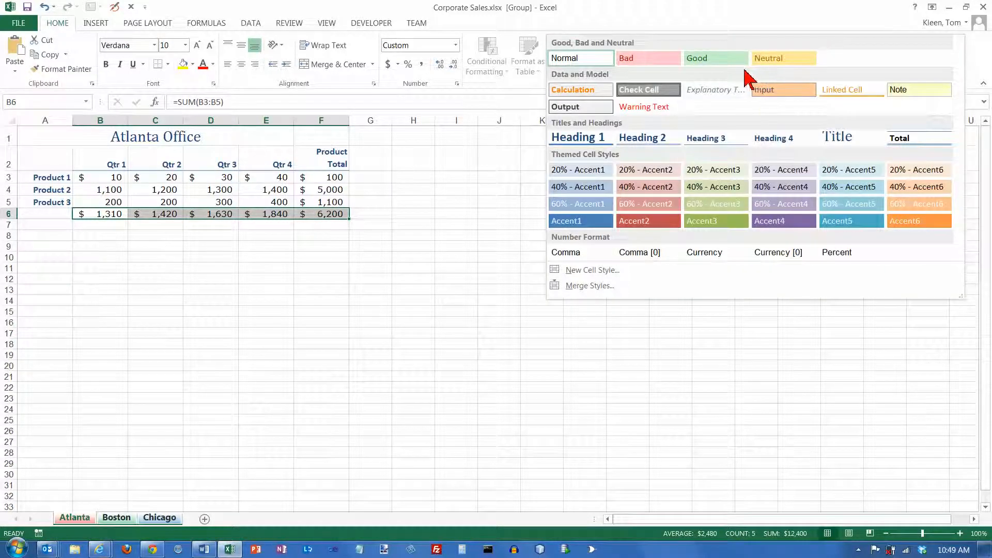
left_click(905, 147)
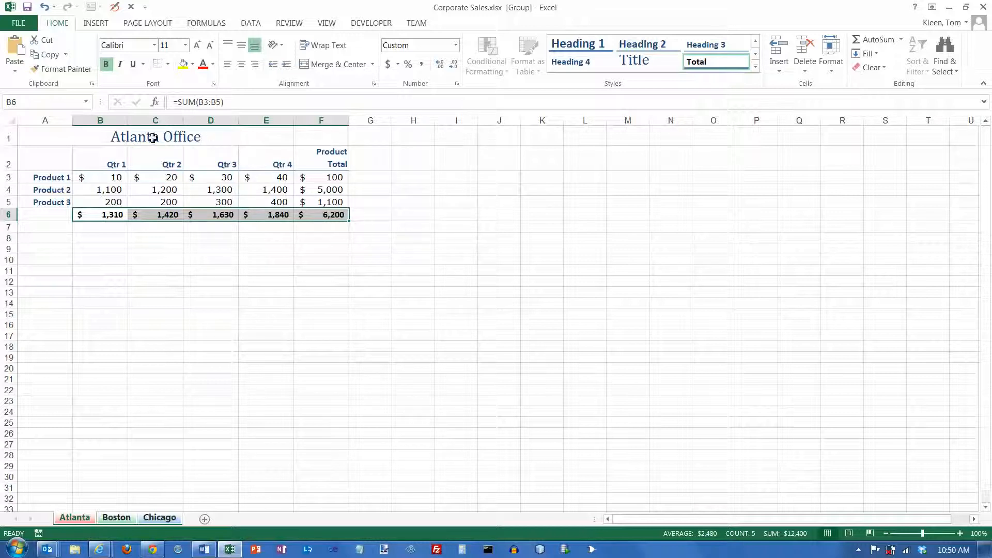
- Unmerge the office title in row 1, and merge and center it across A1:F1 to include the Product Total column
left_click(64, 139)
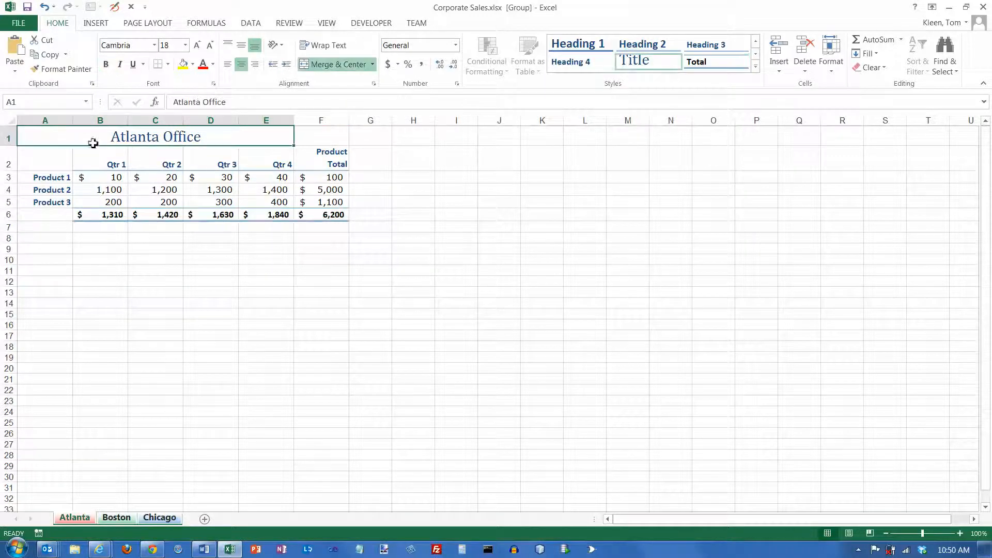
left_click(325, 66)
left_click_drag(45, 140, 332, 137)
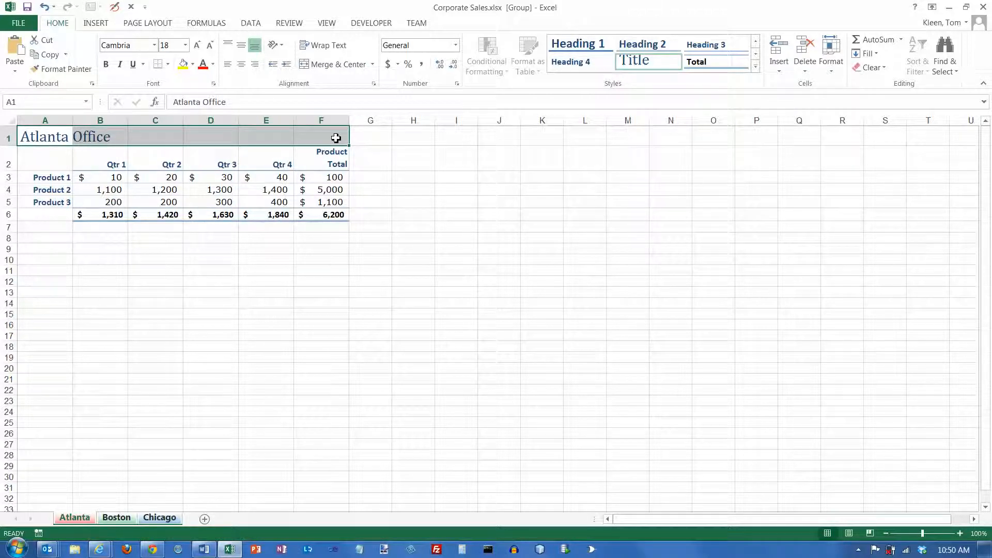
left_click(323, 65)
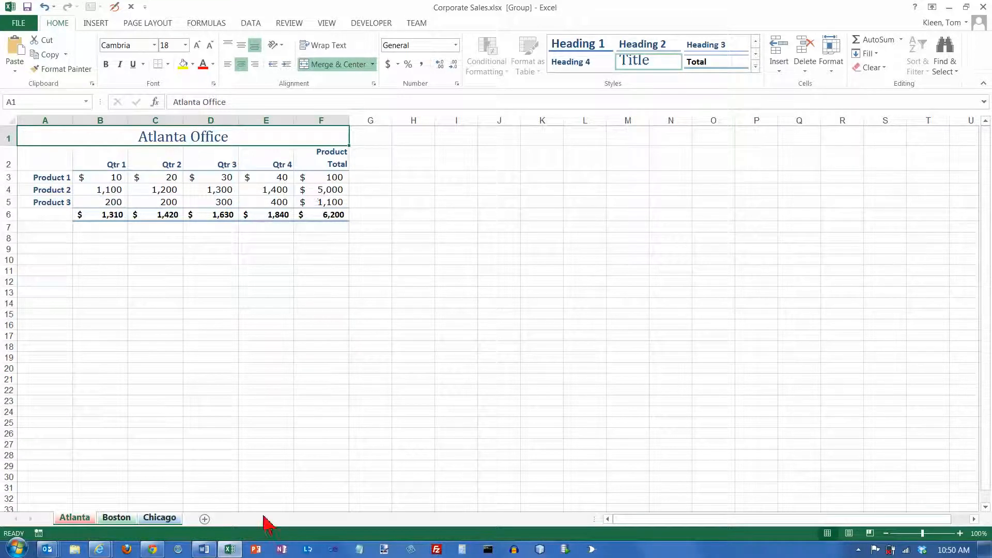
- Ungroup the sheets and compare the layout, formatting and totals on Atlanta, Boston and Chicago, ending on the Atlanta sheet
left_click(125, 520)
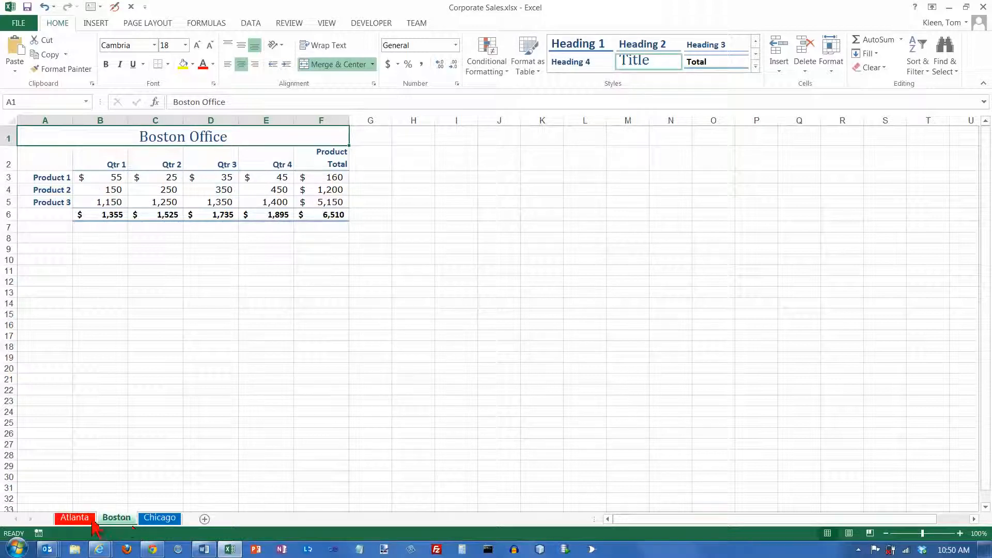
left_click(77, 519)
left_click(112, 521)
left_click(159, 518)
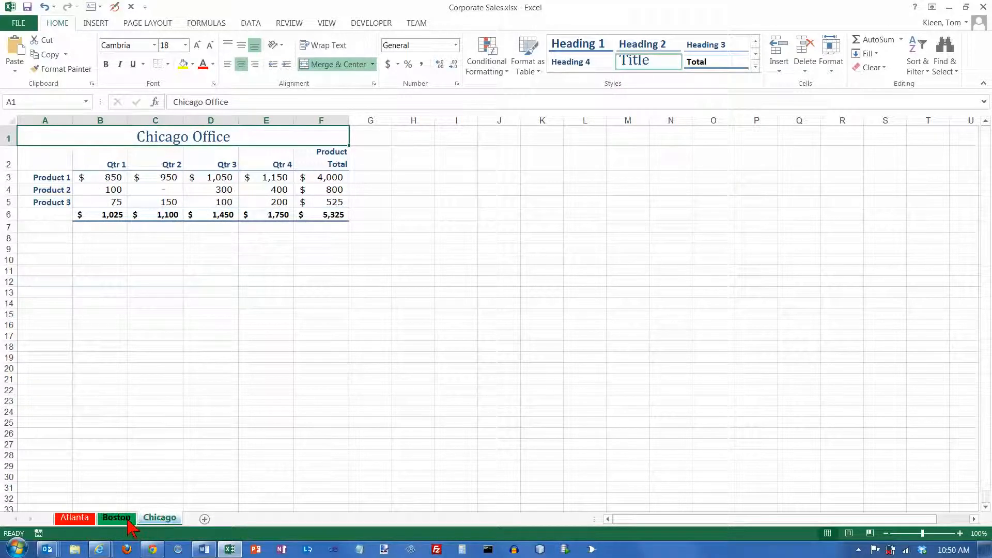
left_click(126, 520)
left_click(83, 519)
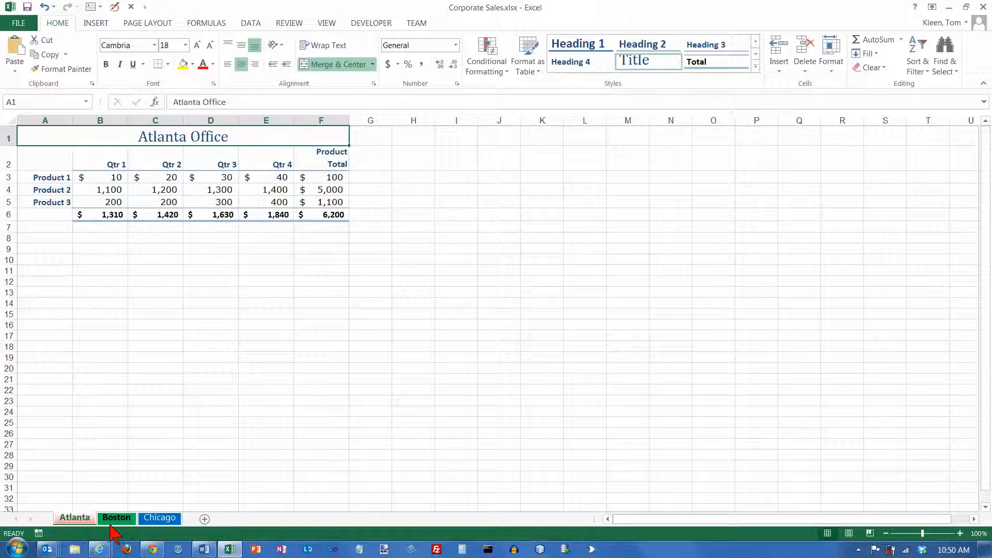
left_click(118, 520)
left_click(160, 519)
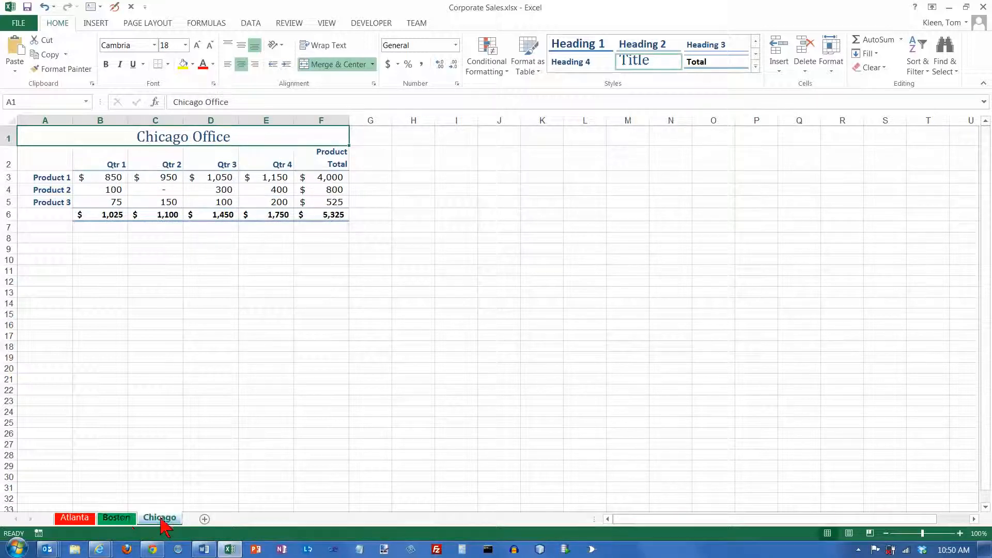
key("ctrl+Page_Up")
key("ctrl+Page_Up")
key("ctrl+Page_Down")
key("ctrl+Page_Down")
key("ctrl+Page_Up")
key("ctrl+Page_Up")
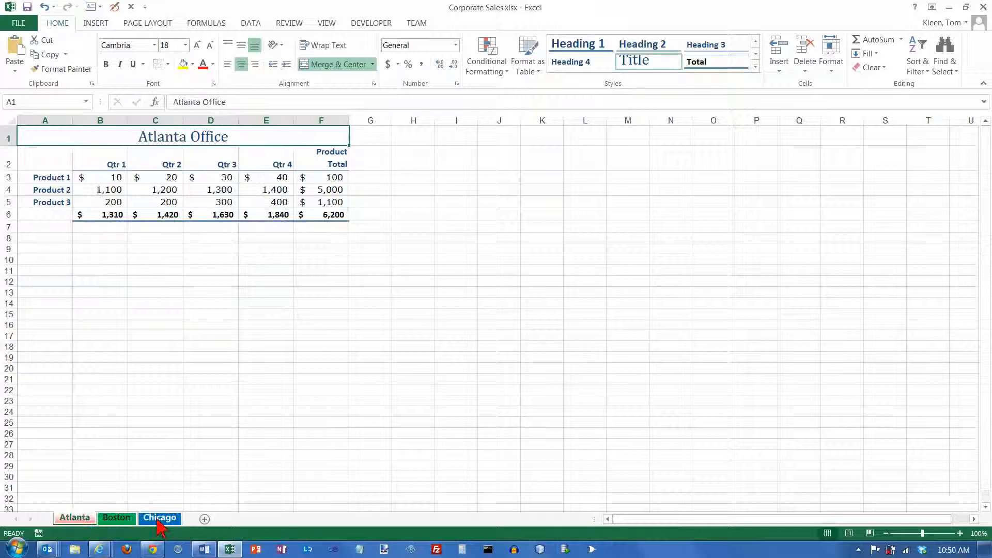